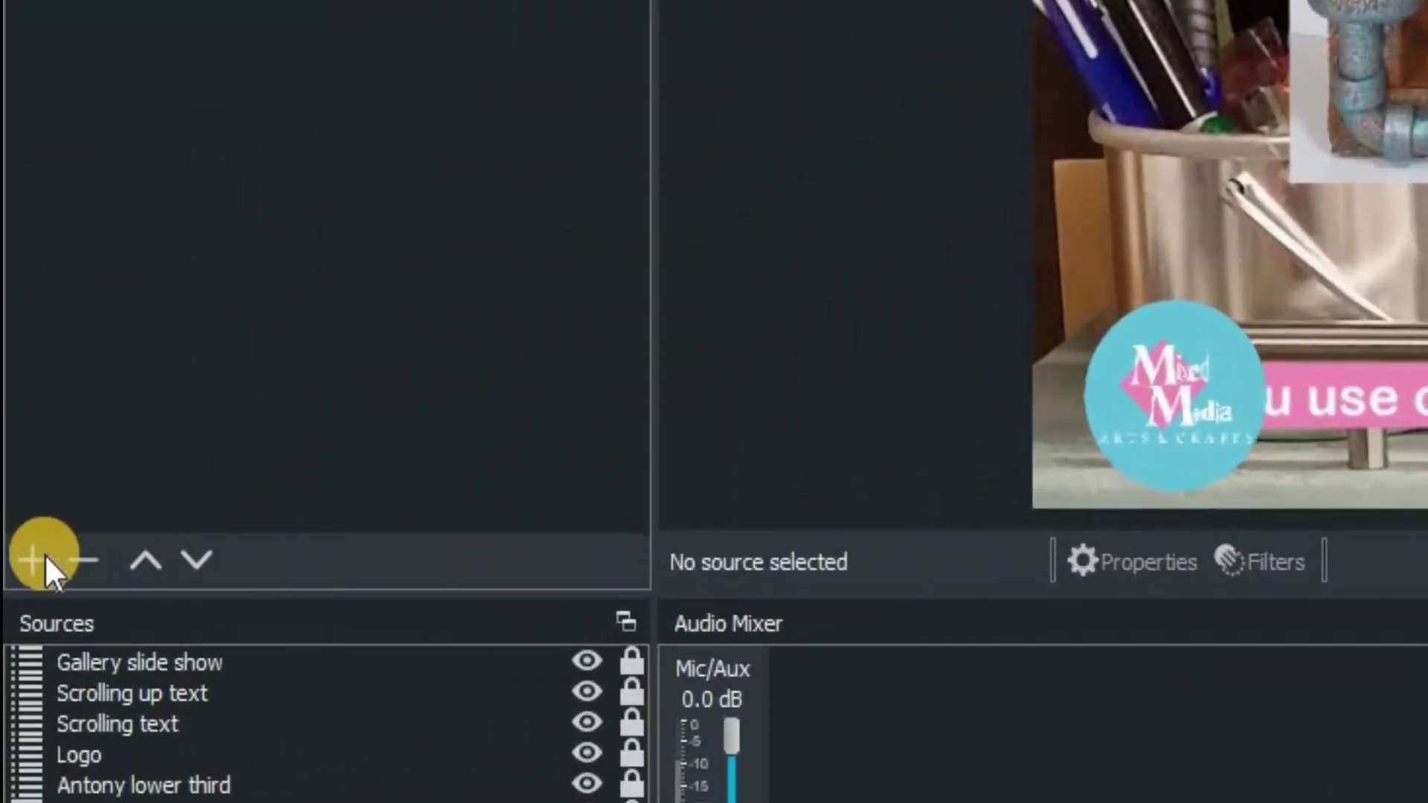
# Create a new scene named 'Website screen'
pyautogui.click(27, 565)
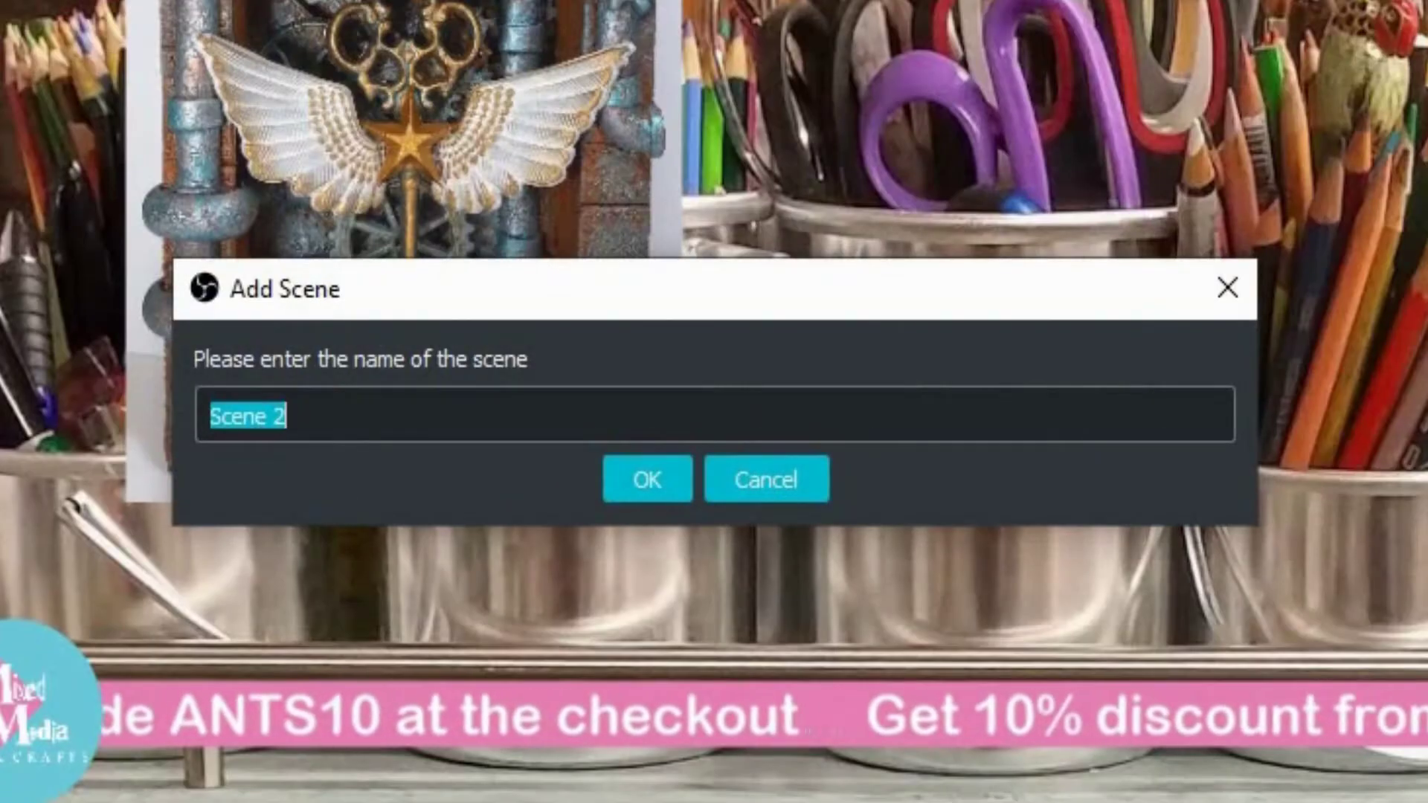
pyautogui.write('Websi')
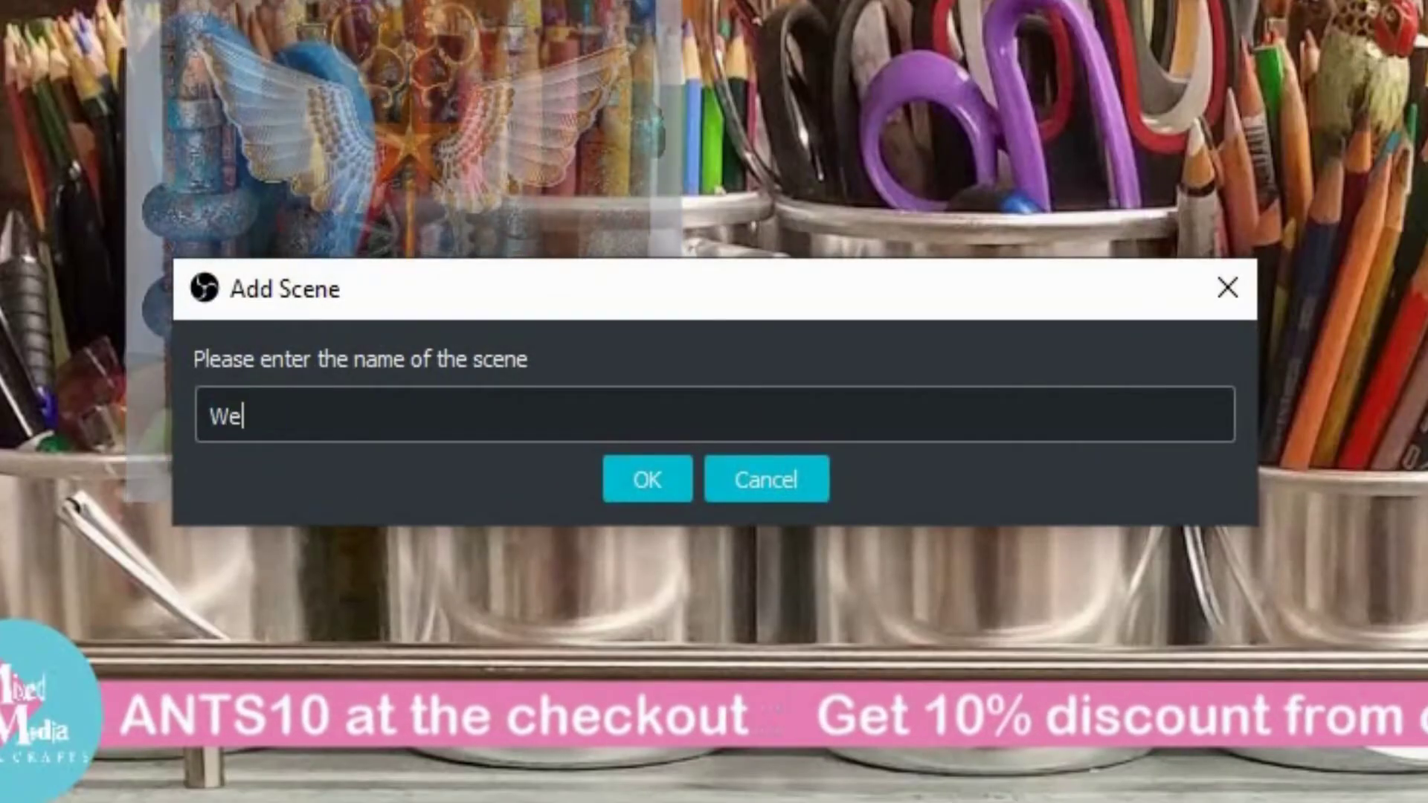
pyautogui.write('te screen')
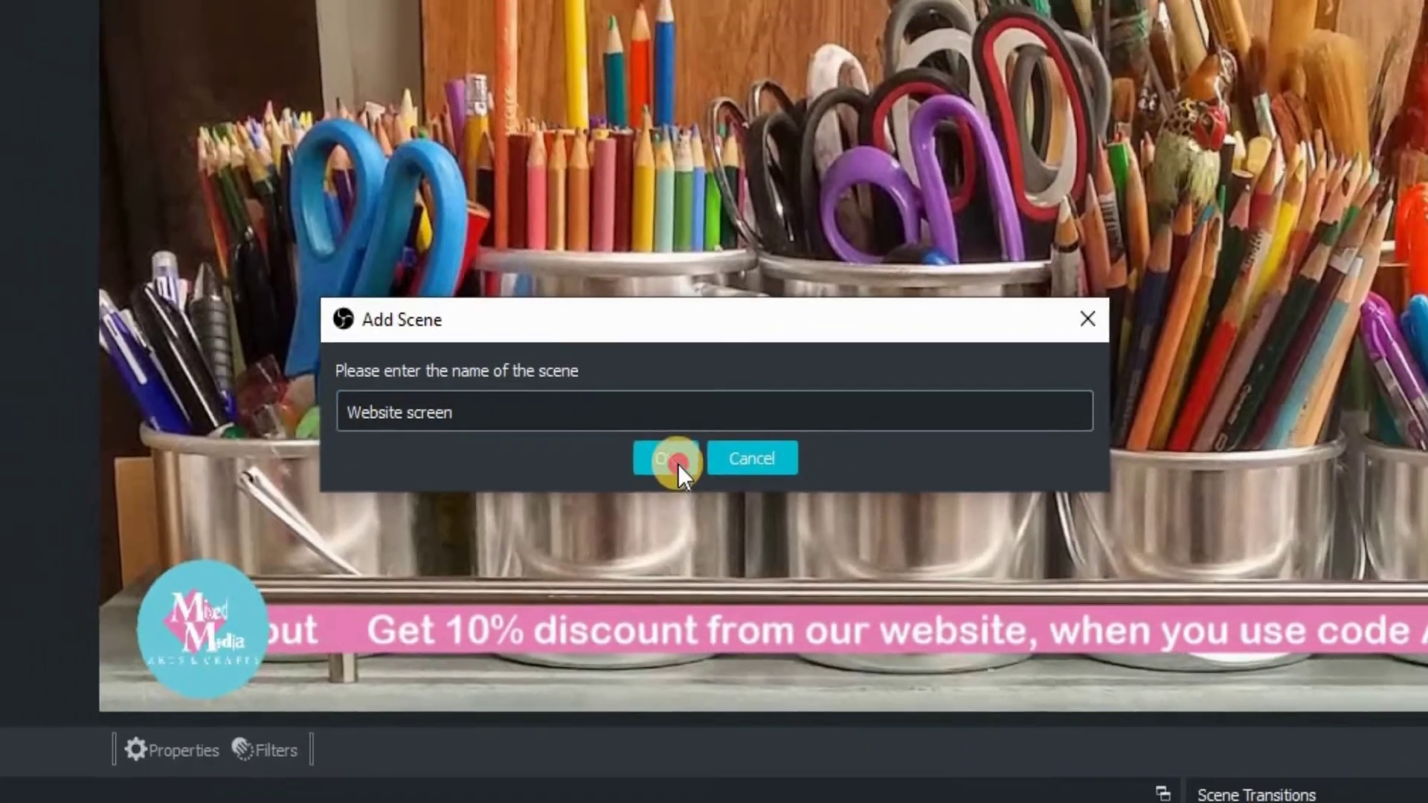
pyautogui.click(650, 475)
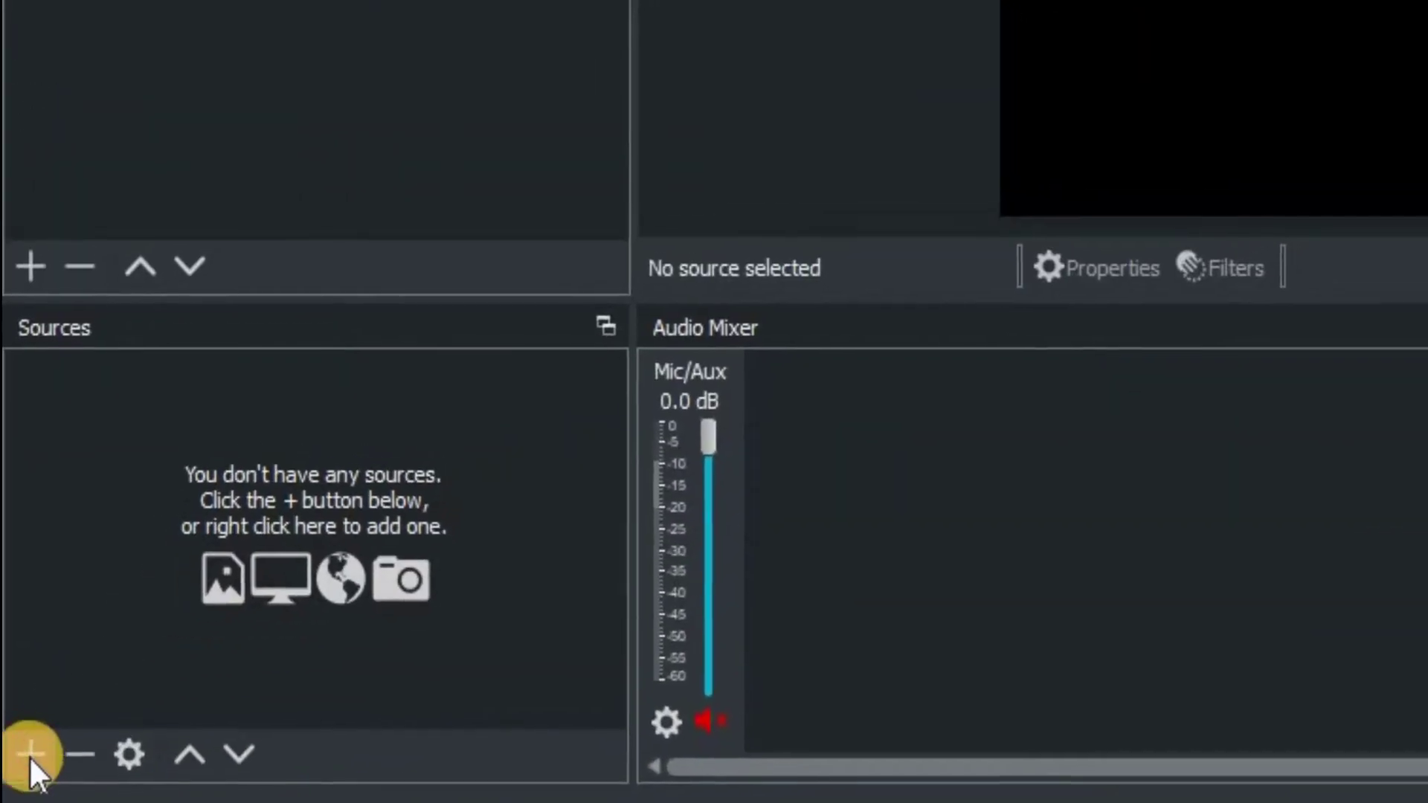
# Add a Browser source named 'Youtube channel' and delete its default URL
pyautogui.click(30, 744)
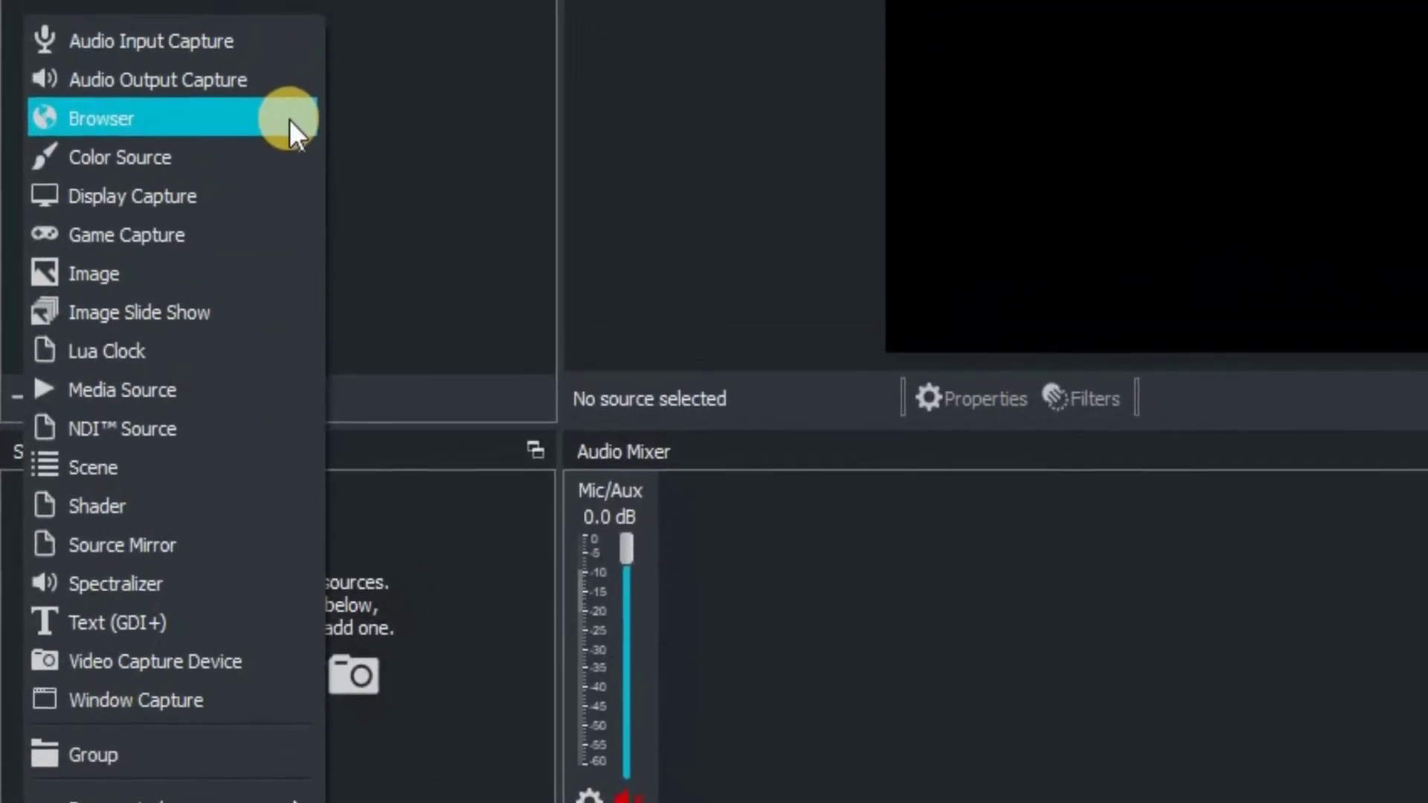
pyautogui.click(277, 121)
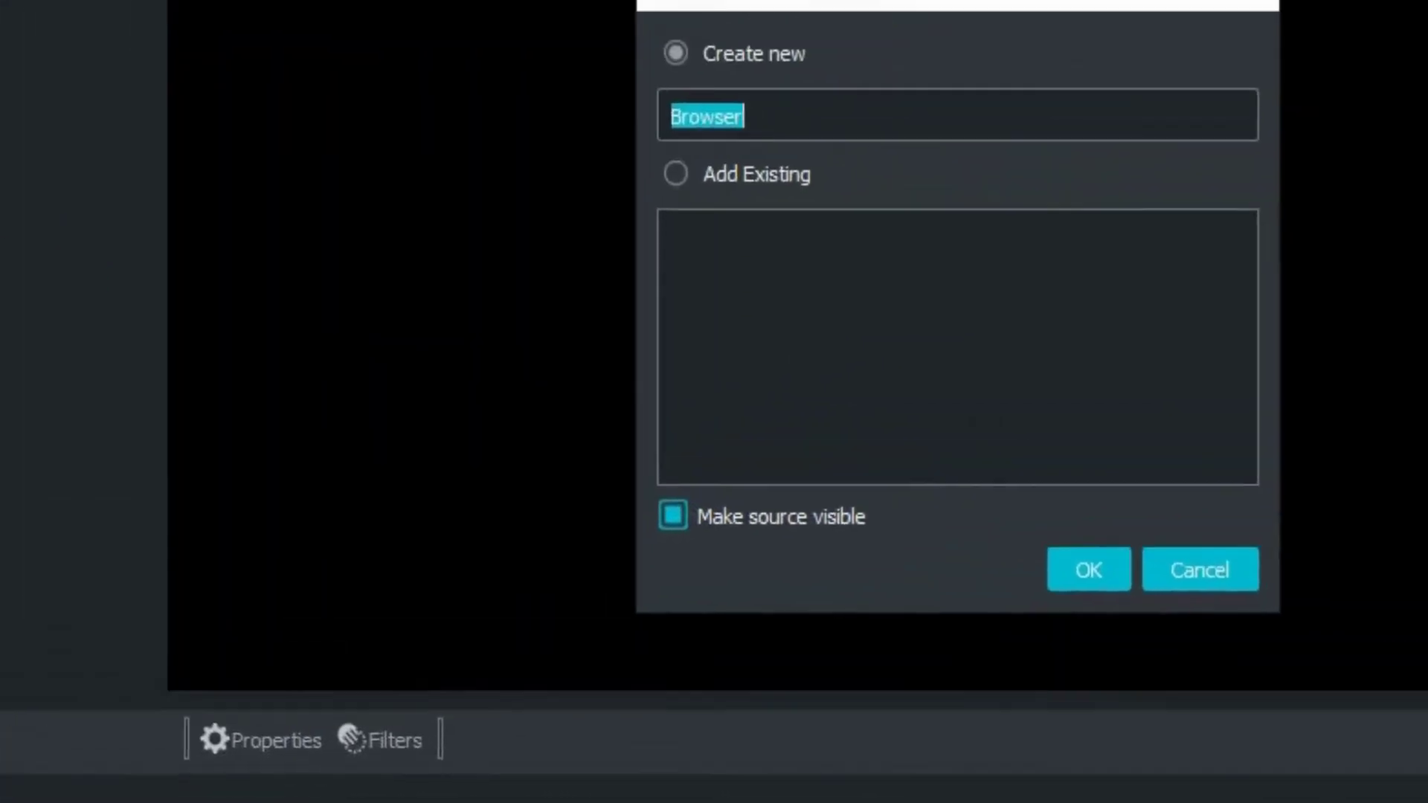
pyautogui.write('Youtube channe')
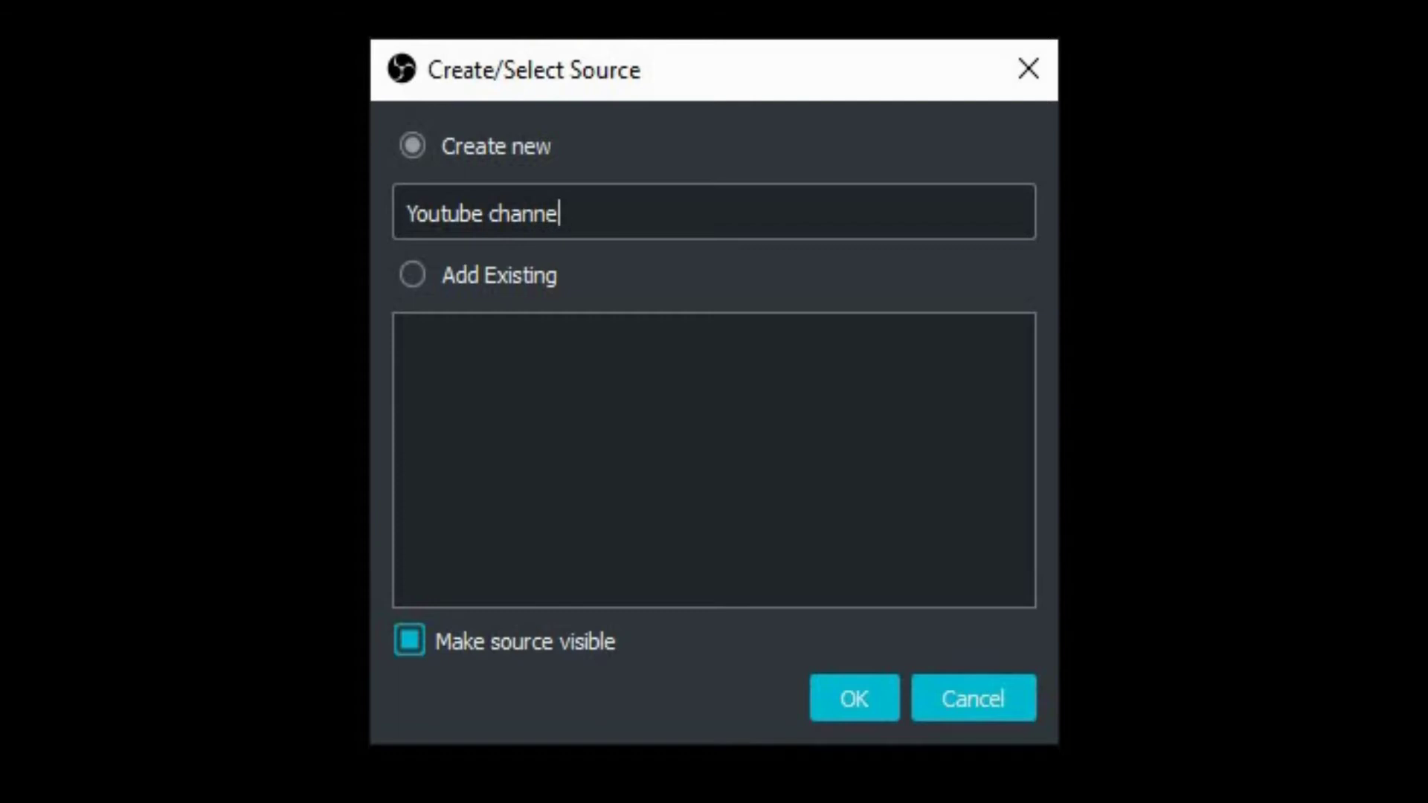
pyautogui.write('l')
pyautogui.click(872, 705)
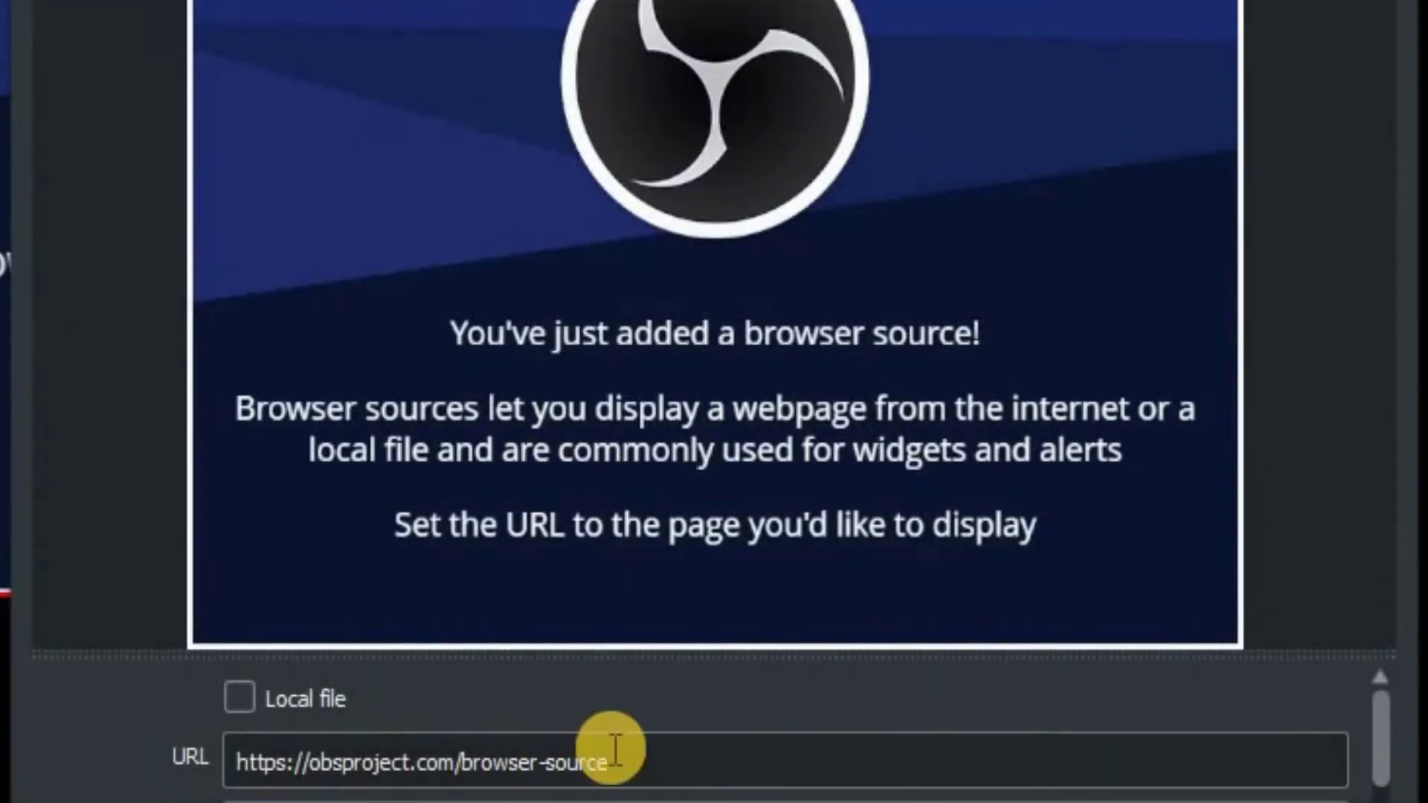
pyautogui.click(599, 763)
pyautogui.moveTo(598, 762); pyautogui.dragTo(220, 764)
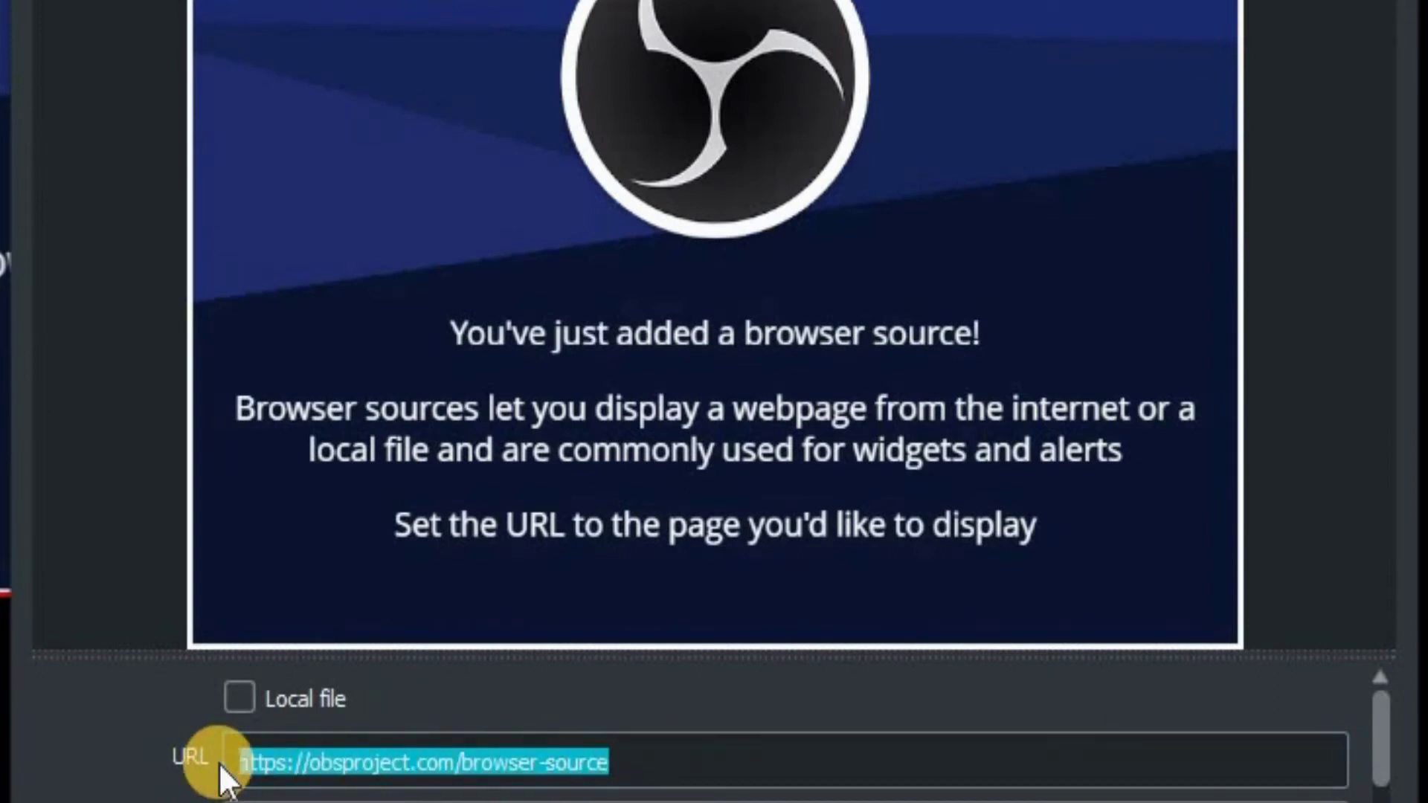
pyautogui.press('BackSpace')
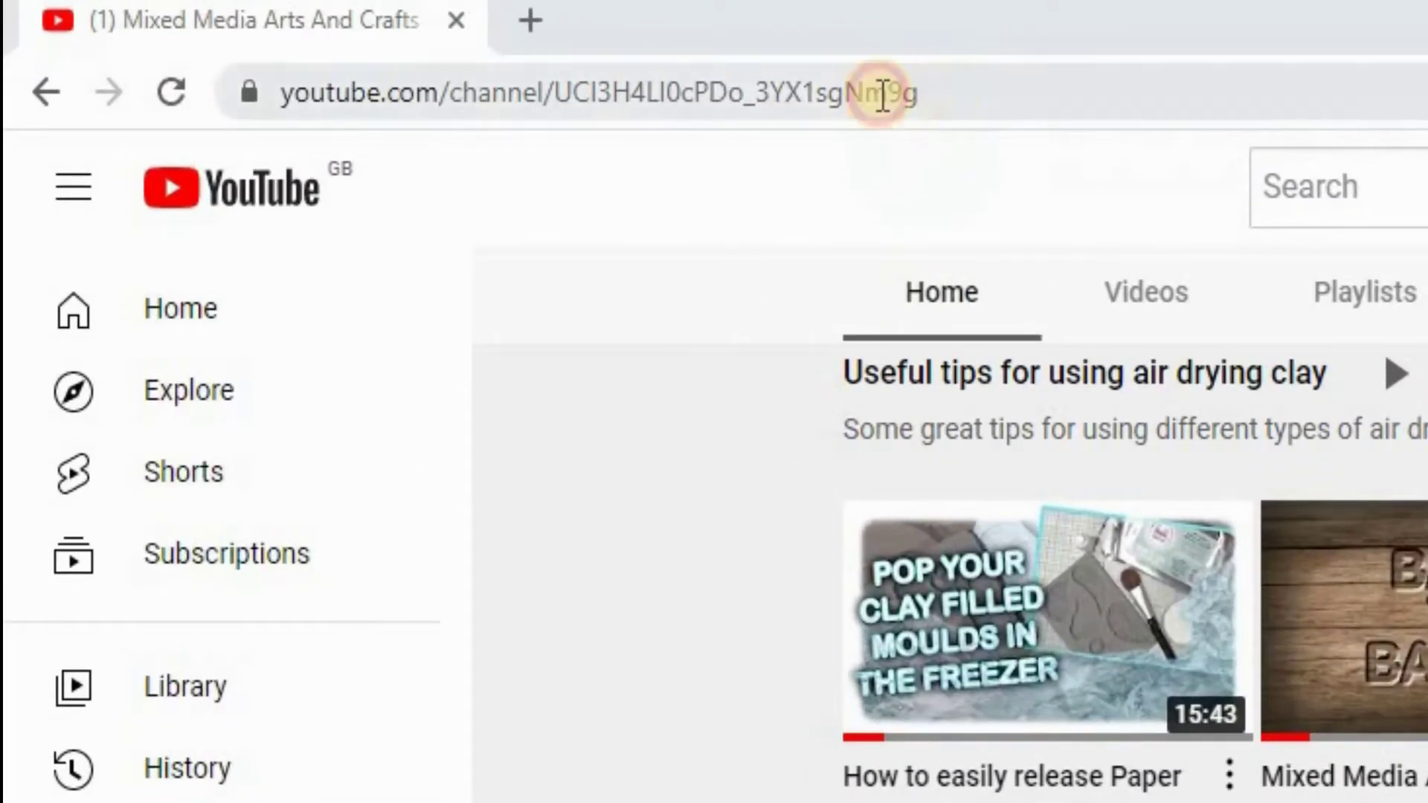
# Copy the Mixed Media Arts And Crafts channel URL from the browser address bar
pyautogui.moveTo(881, 95); pyautogui.dragTo(330, 101)
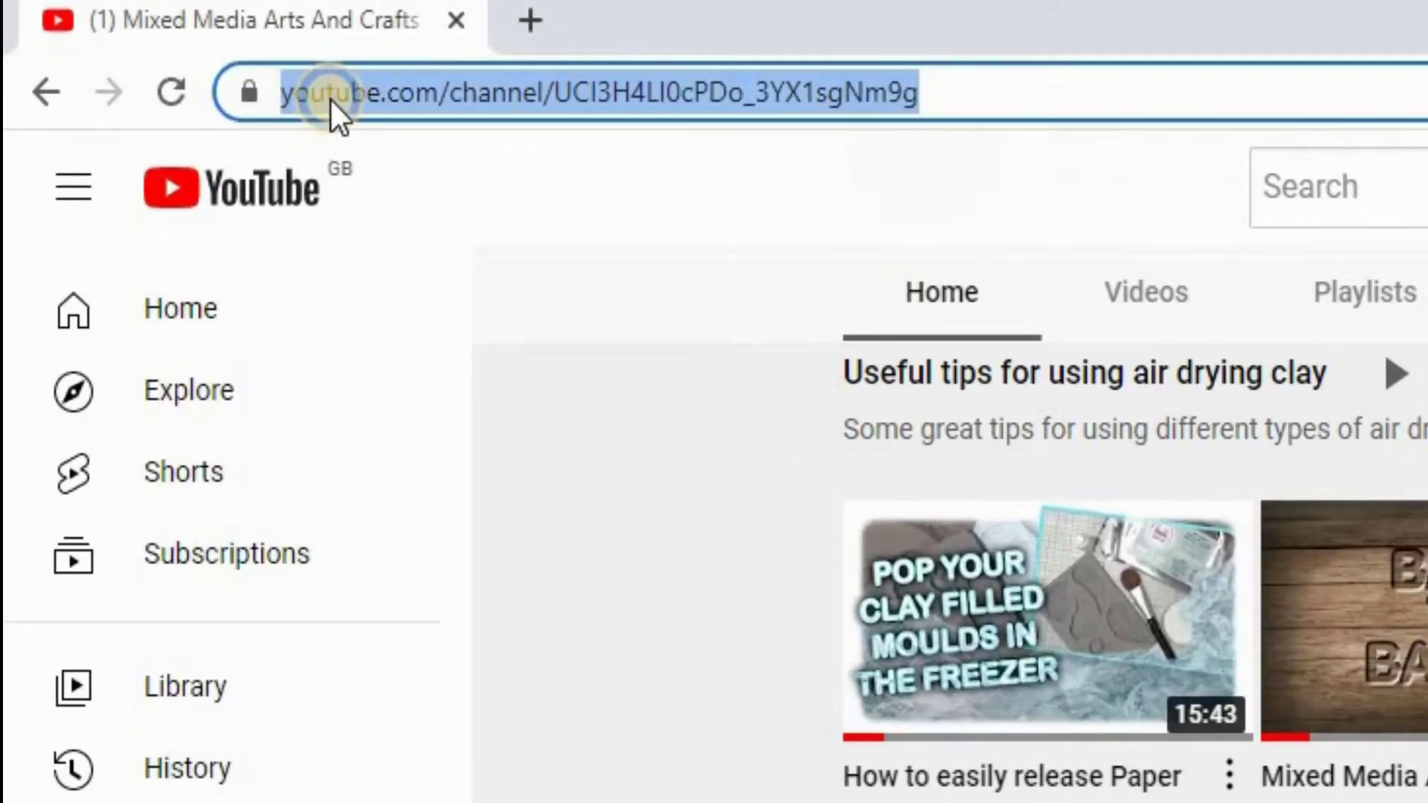
pyautogui.rightClick(332, 104)
pyautogui.click(494, 390)
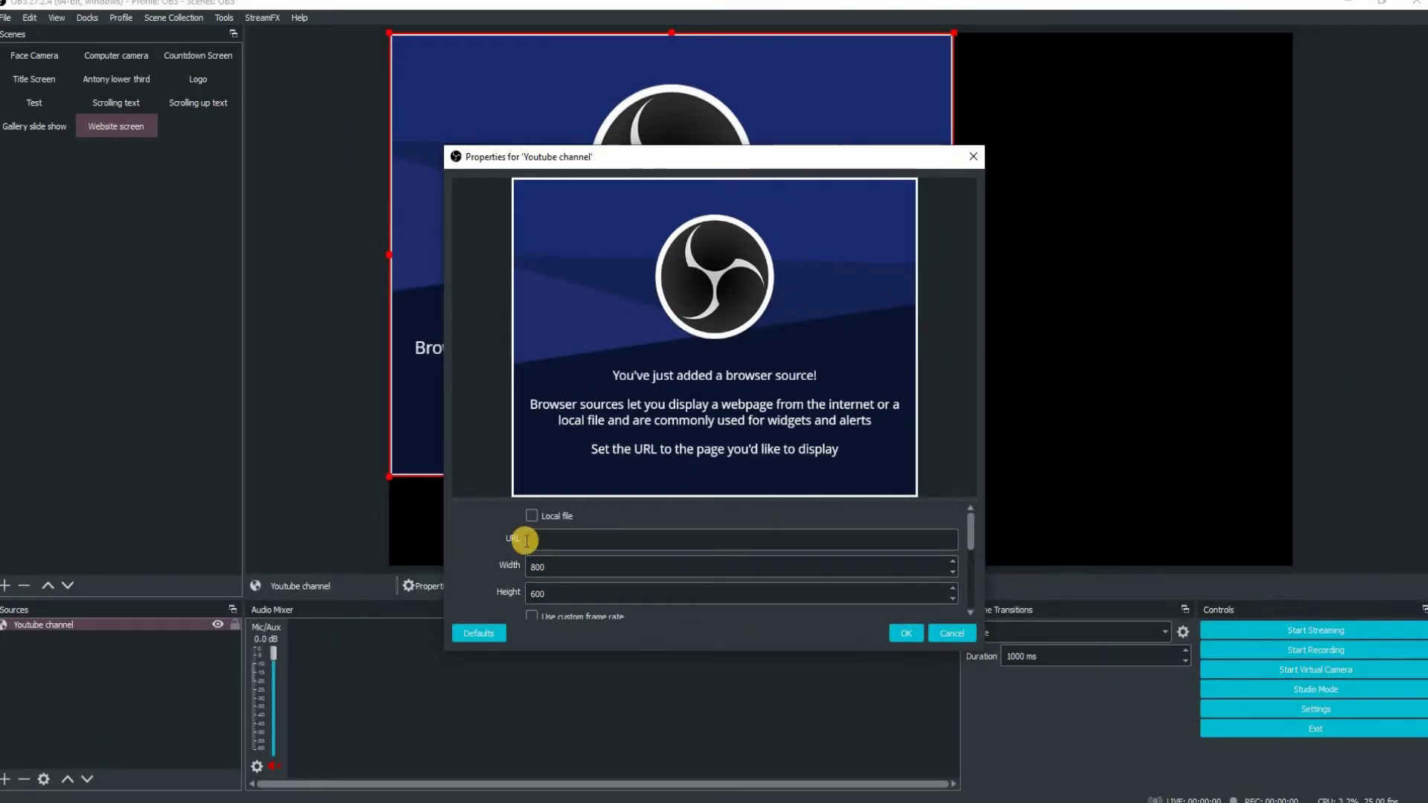
# Paste the channel address as the source URL and set the size to 1280 × 720
pyautogui.click(541, 537)
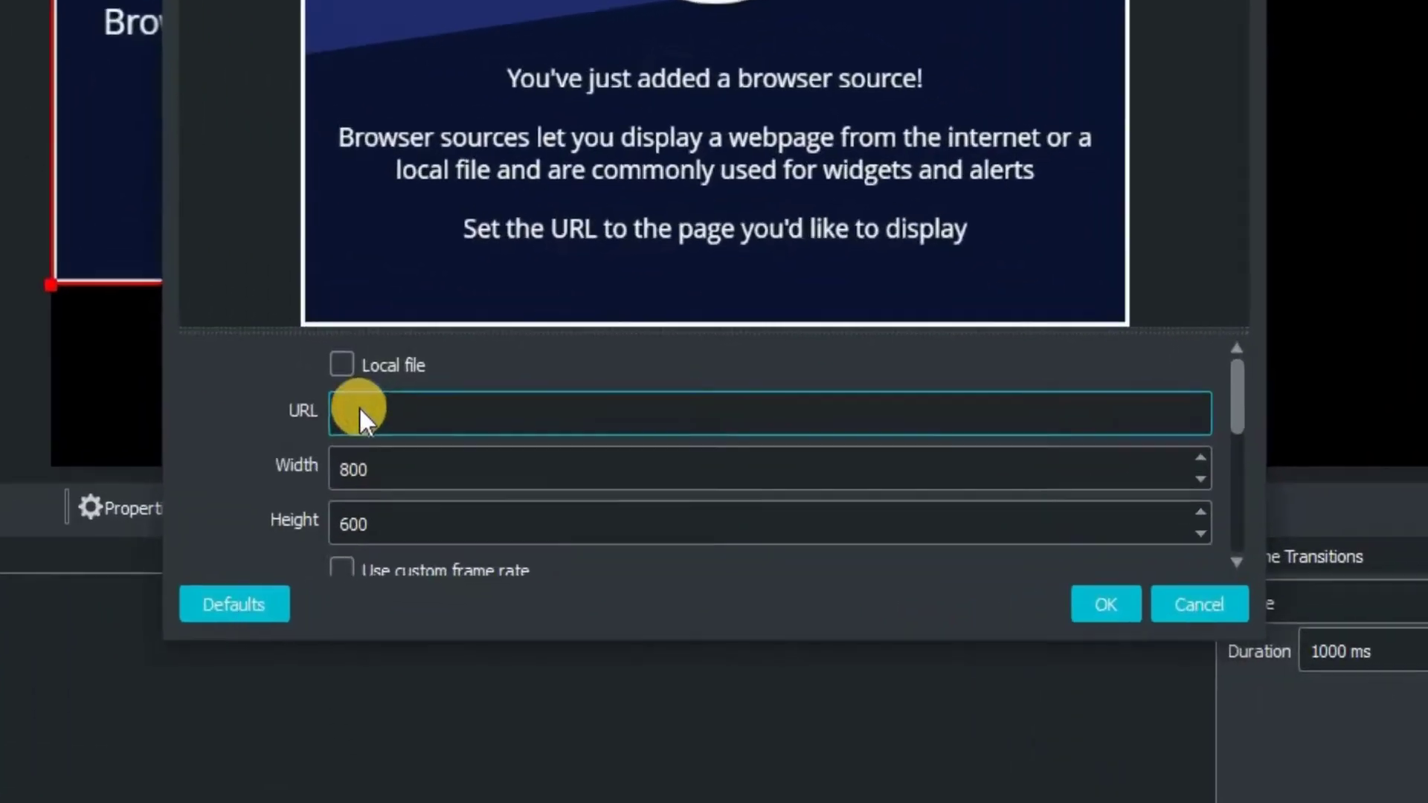
pyautogui.rightClick(541, 537)
pyautogui.click(332, 550)
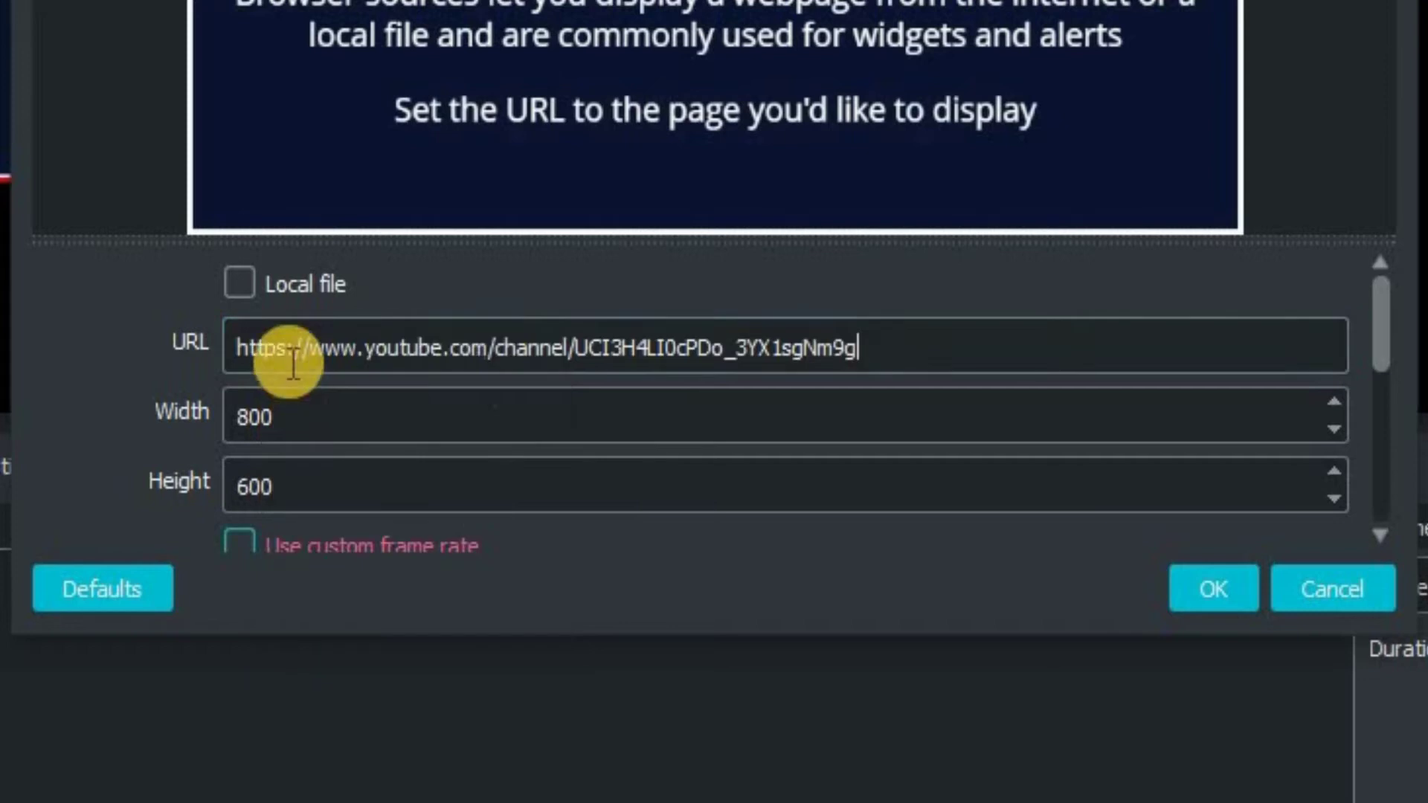
pyautogui.click(216, 416)
pyautogui.hotkey('ctrl', 'a')
pyautogui.write('1280')
pyautogui.click(328, 484)
pyautogui.click(139, 472)
pyautogui.hotkey('ctrl', 'a')
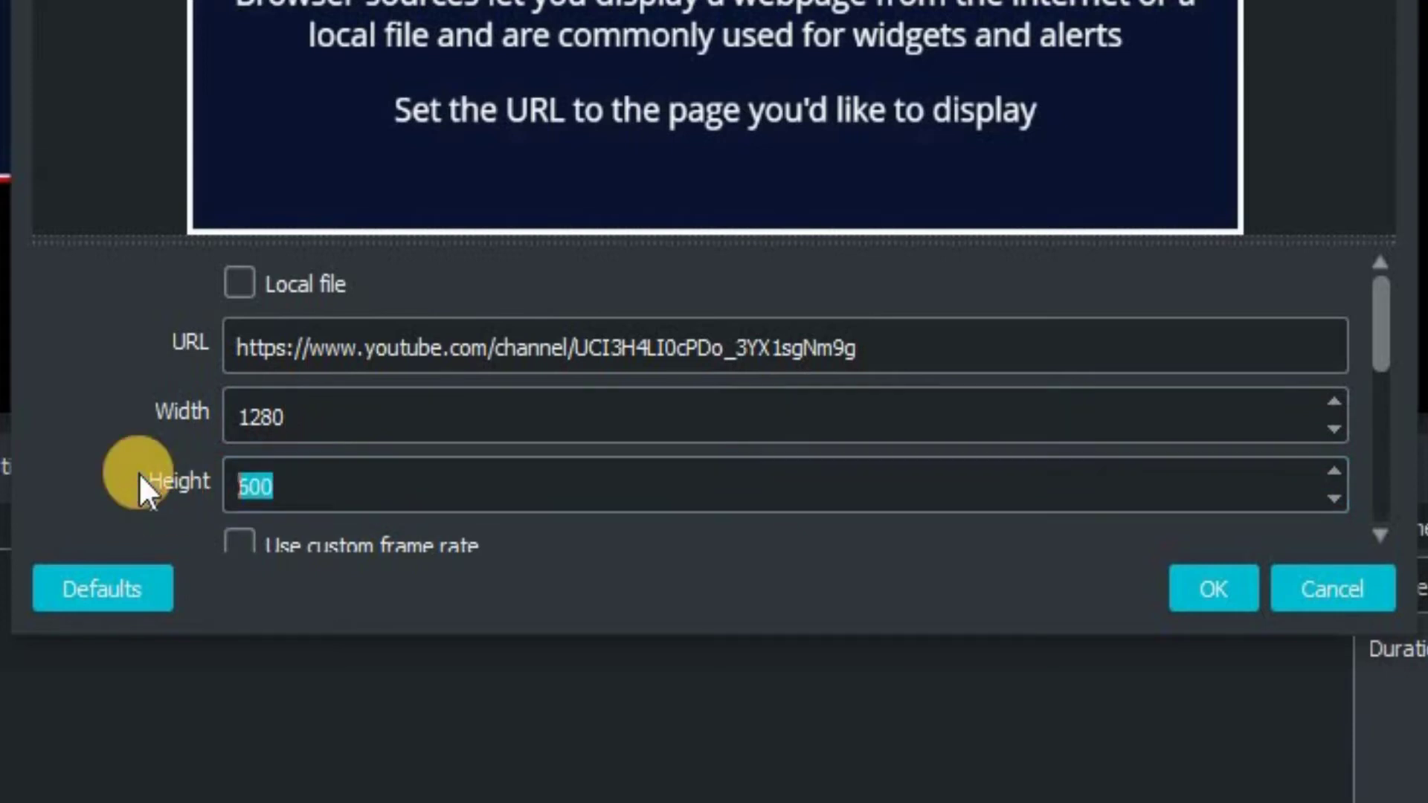
pyautogui.write('720')
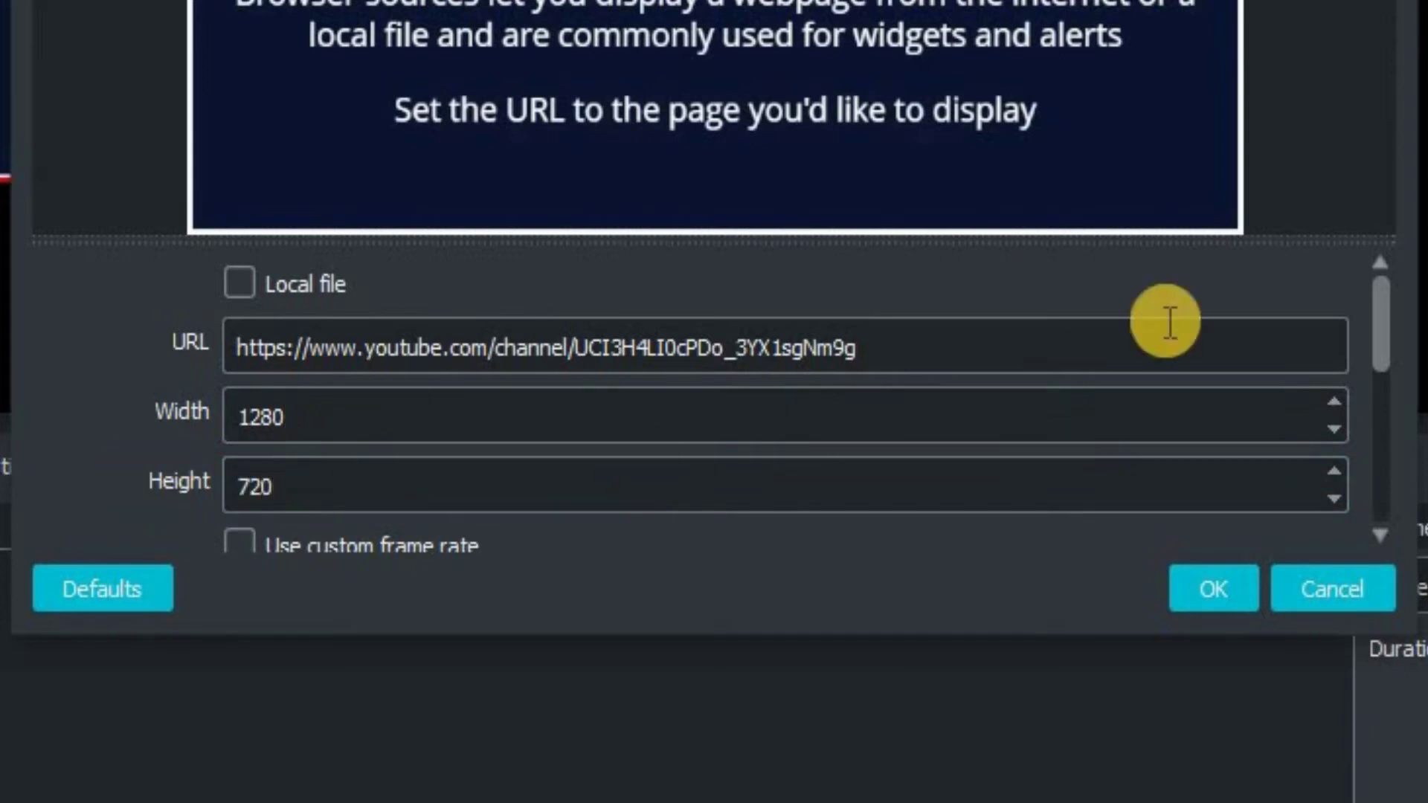
# Enable a custom frame rate of 25 FPS and let OBS control the page audio
pyautogui.moveTo(1382, 358); pyautogui.dragTo(1382, 395)
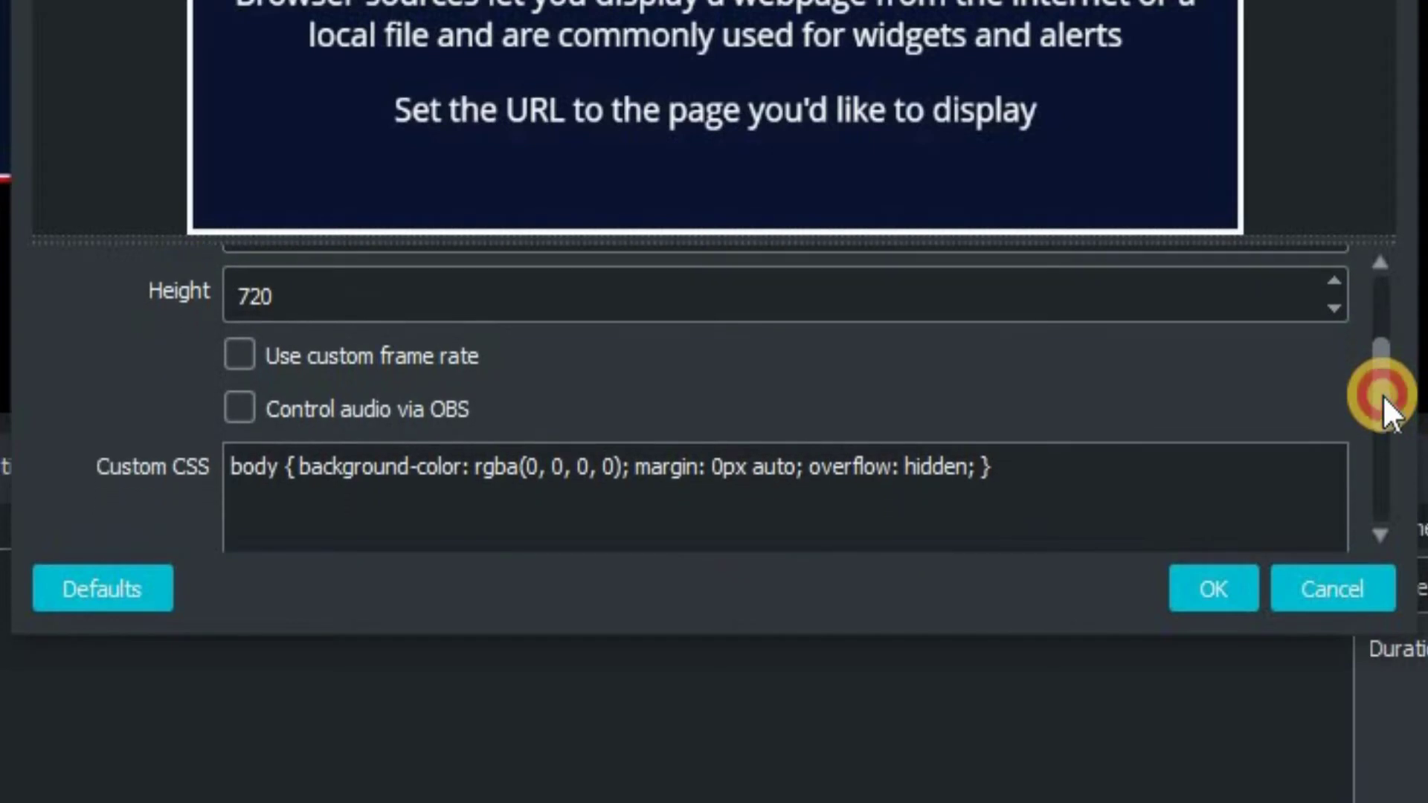
pyautogui.click(240, 358)
pyautogui.click(177, 476)
pyautogui.hotkey('ctrl', 'a')
pyautogui.write('25')
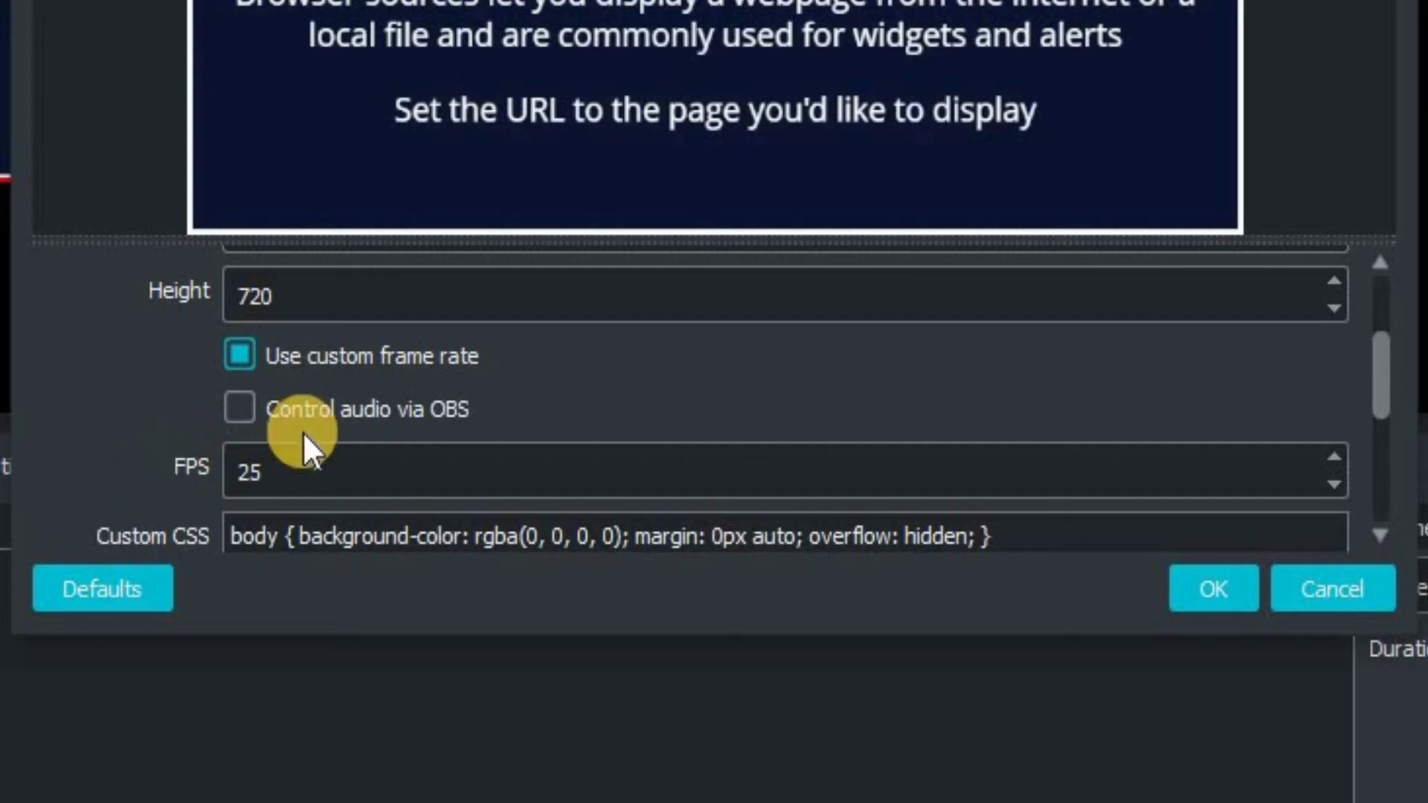
pyautogui.click(243, 413)
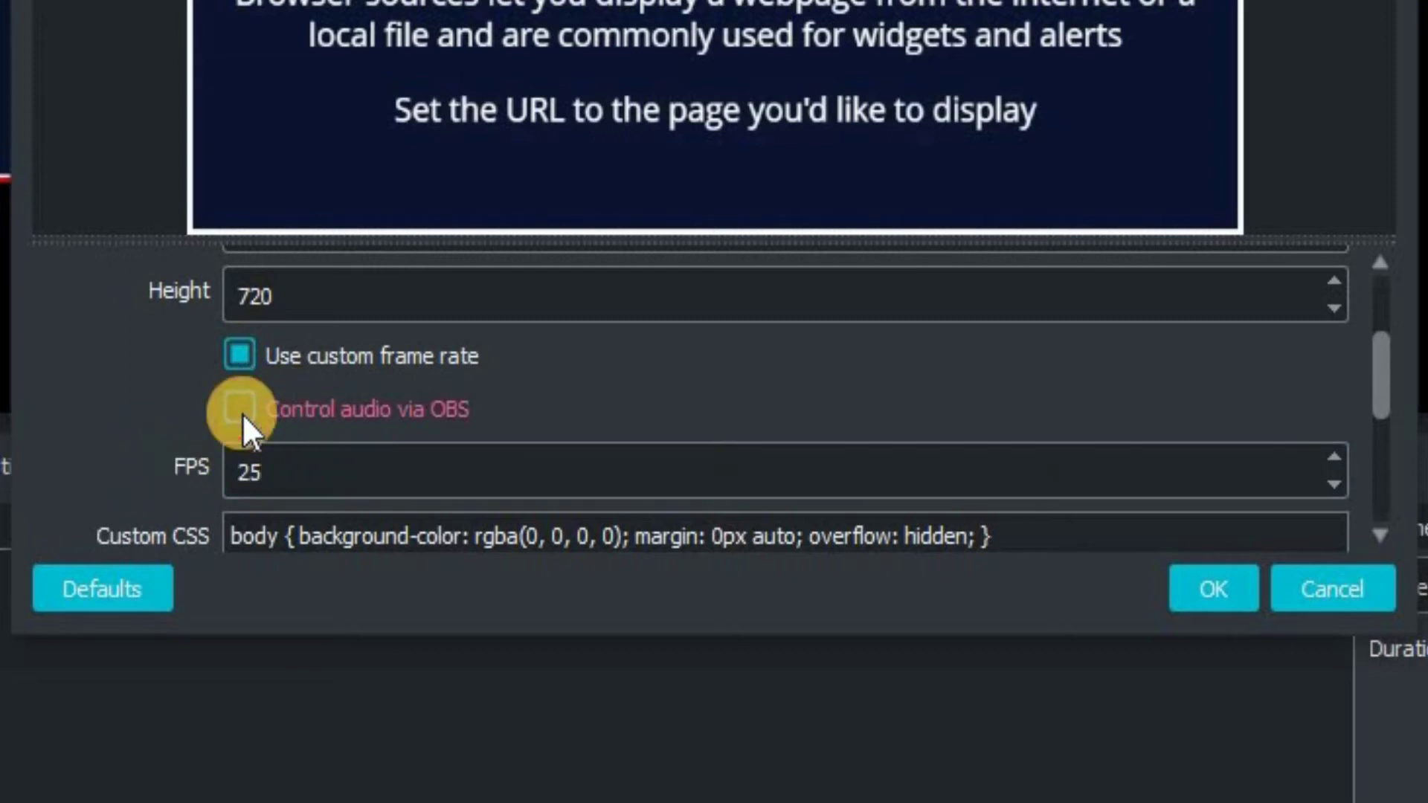
# Delete the default Custom CSS rule, leaving the field empty
pyautogui.scroll(-2, 1381, 409)
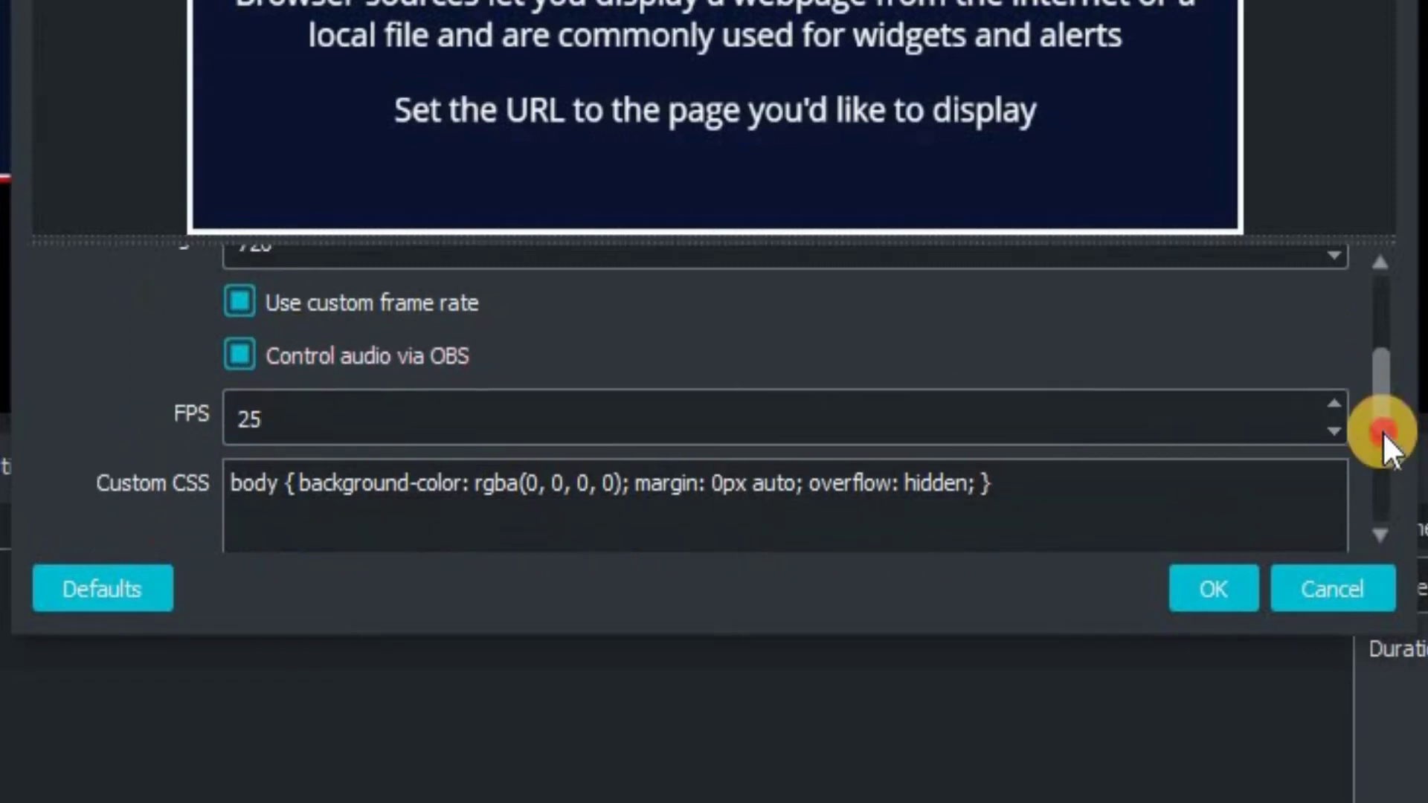
pyautogui.click(602, 401)
pyautogui.moveTo(606, 401); pyautogui.dragTo(189, 400)
pyautogui.press('BackSpace')
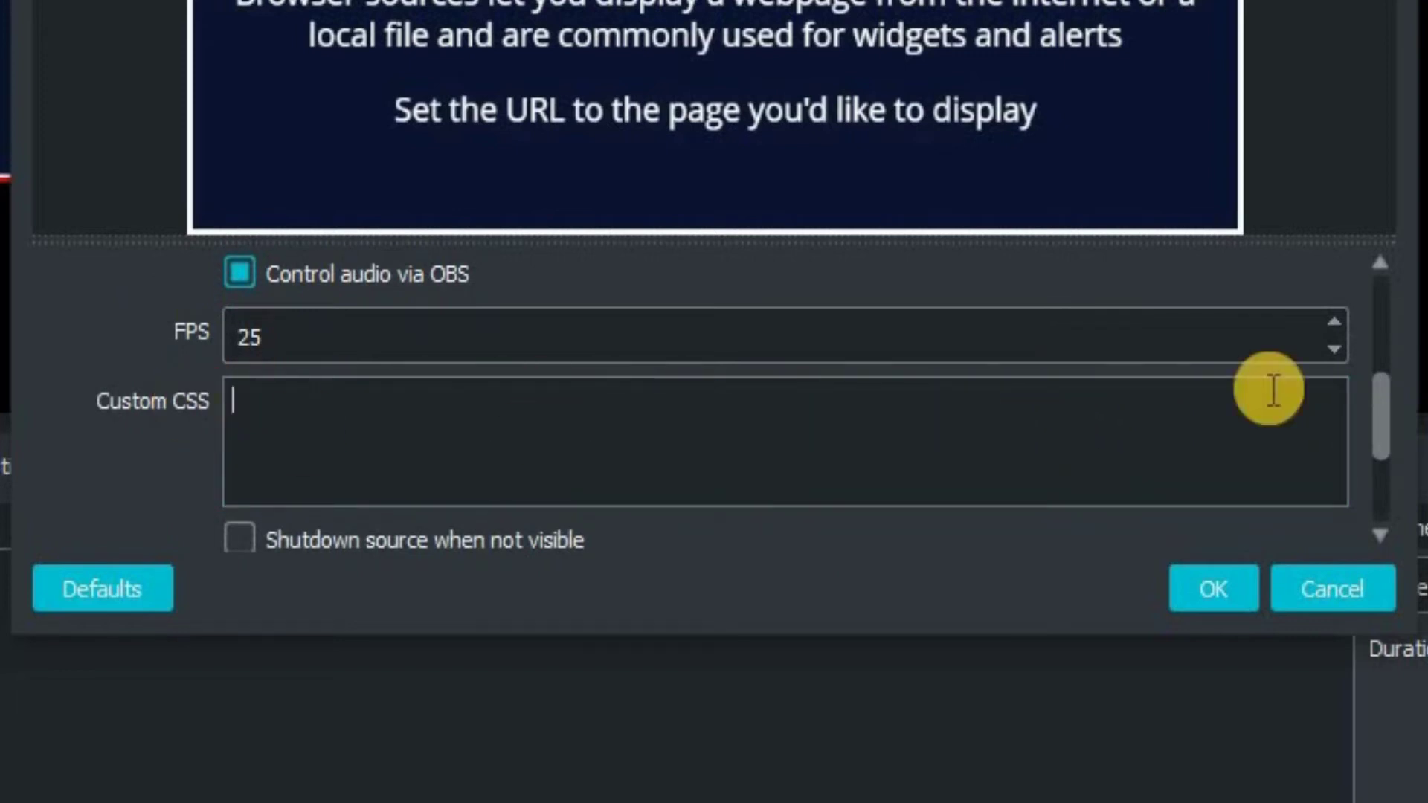
pyautogui.scroll(-3, 1380, 474)
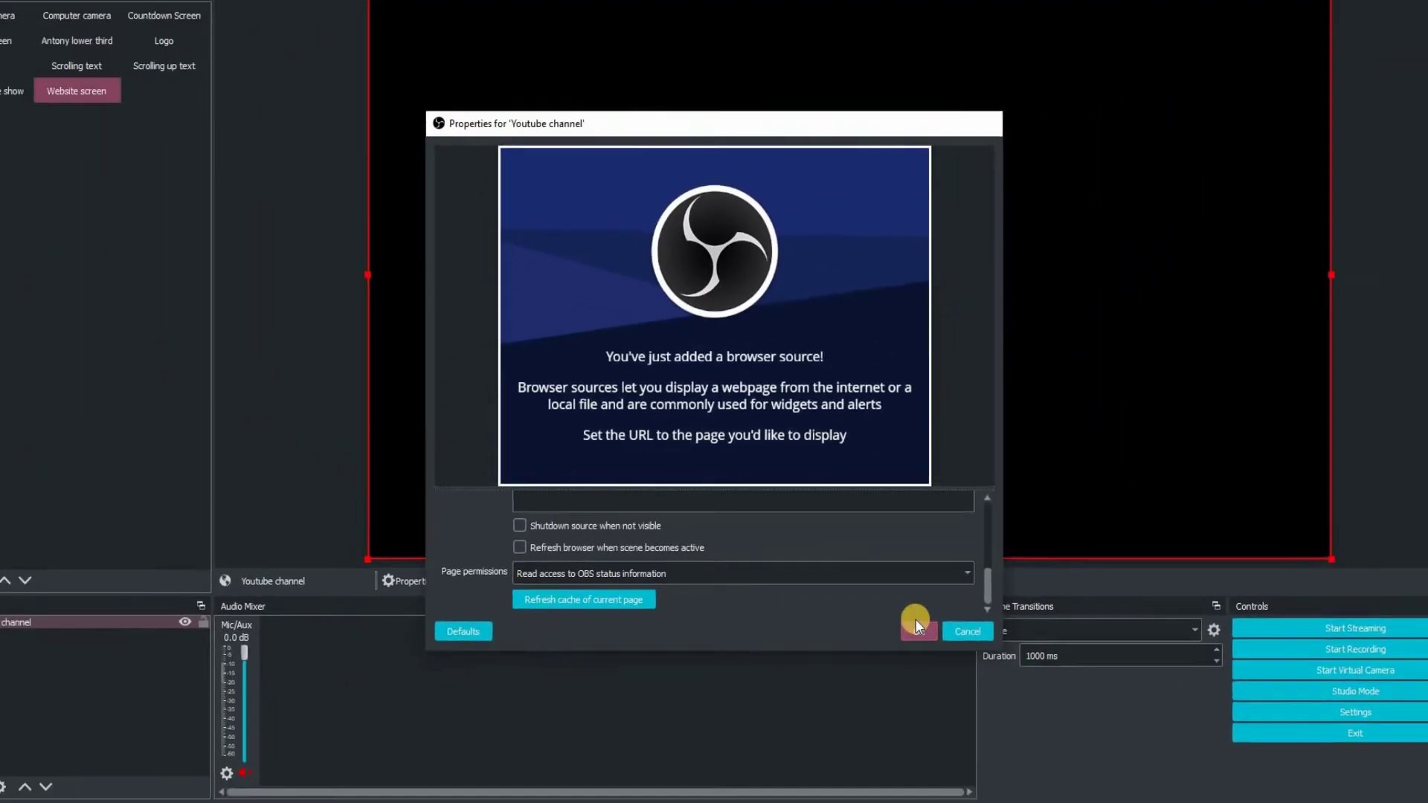
# Apply the settings, set Youtube channel monitoring to Monitor Only (mute output), then lock it
pyautogui.click(917, 628)
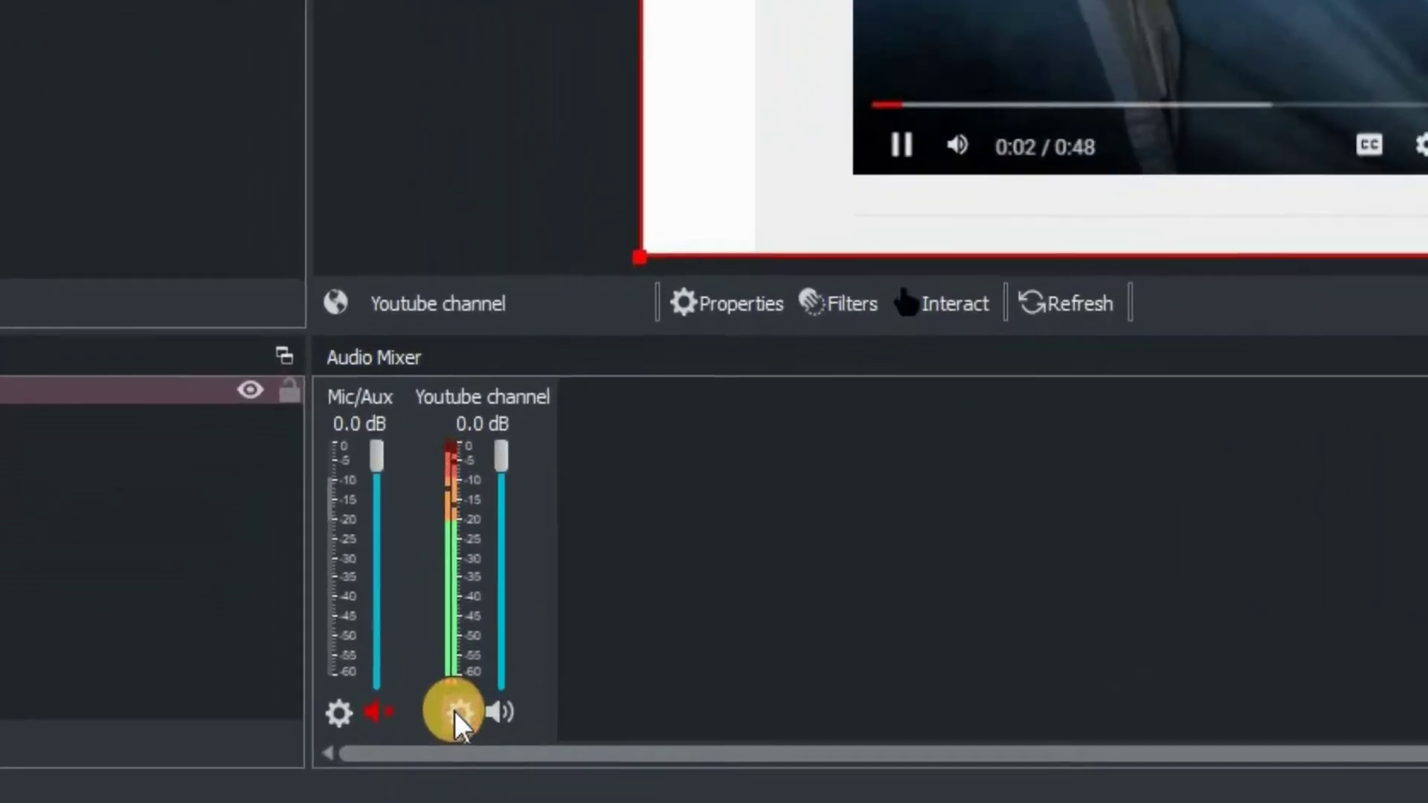
pyautogui.click(309, 765)
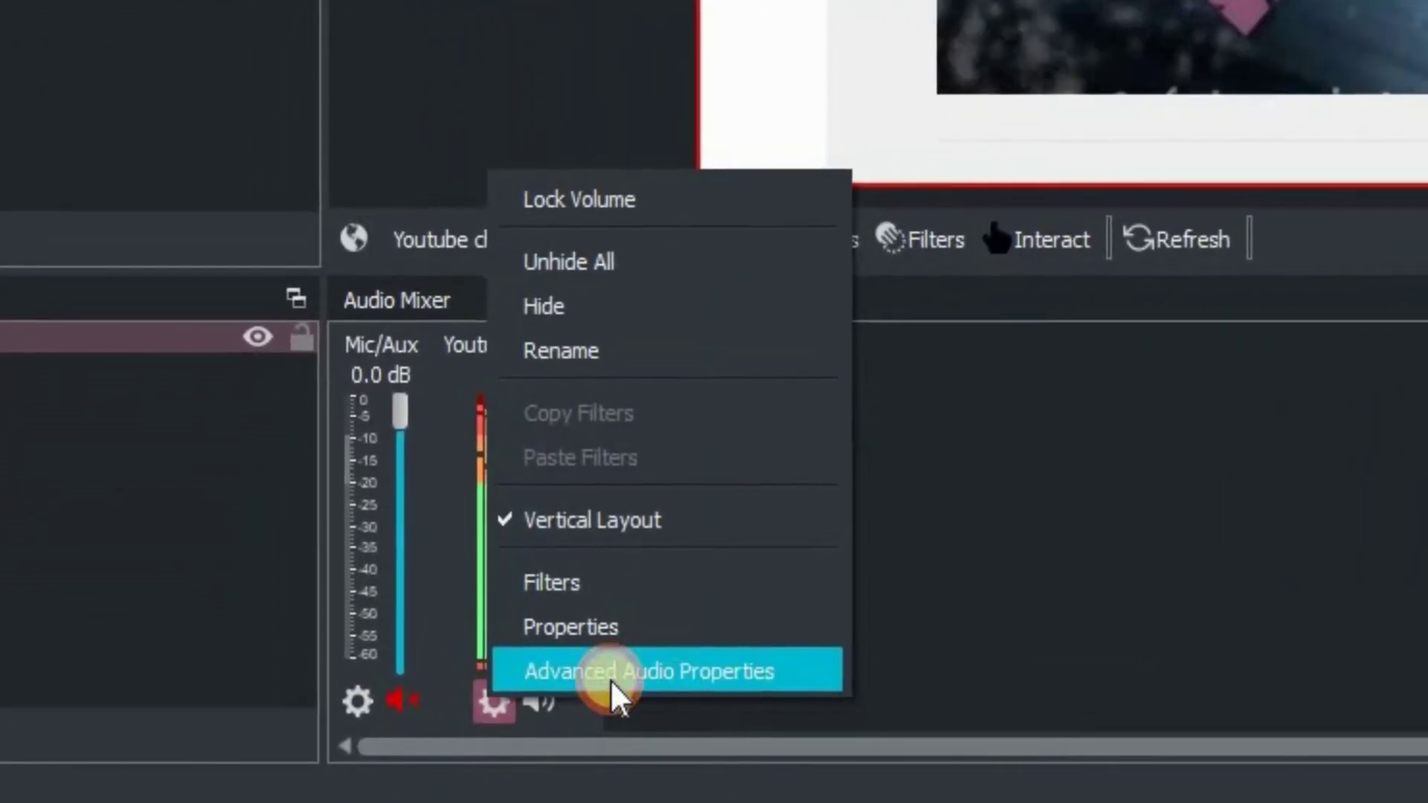
pyautogui.click(617, 671)
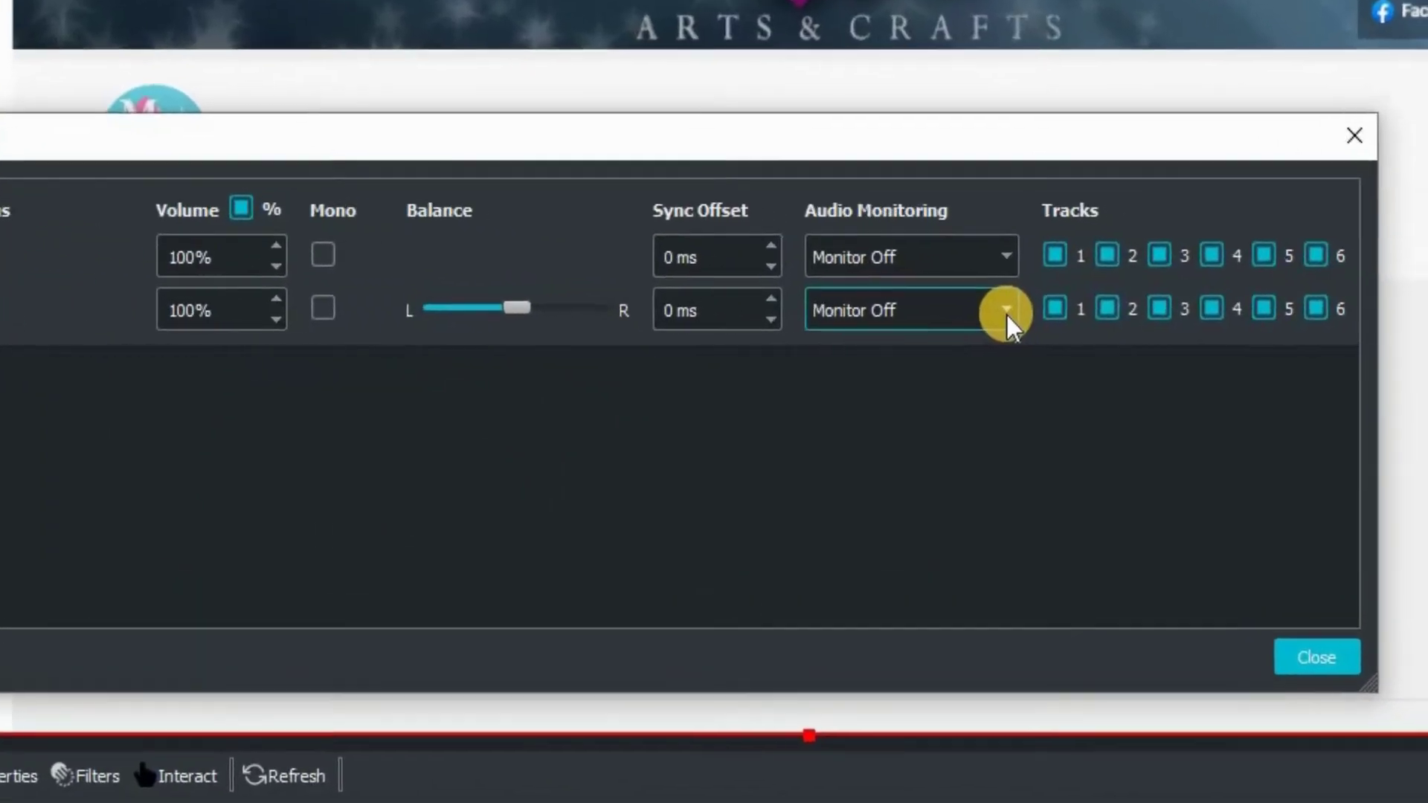
pyautogui.click(1169, 265)
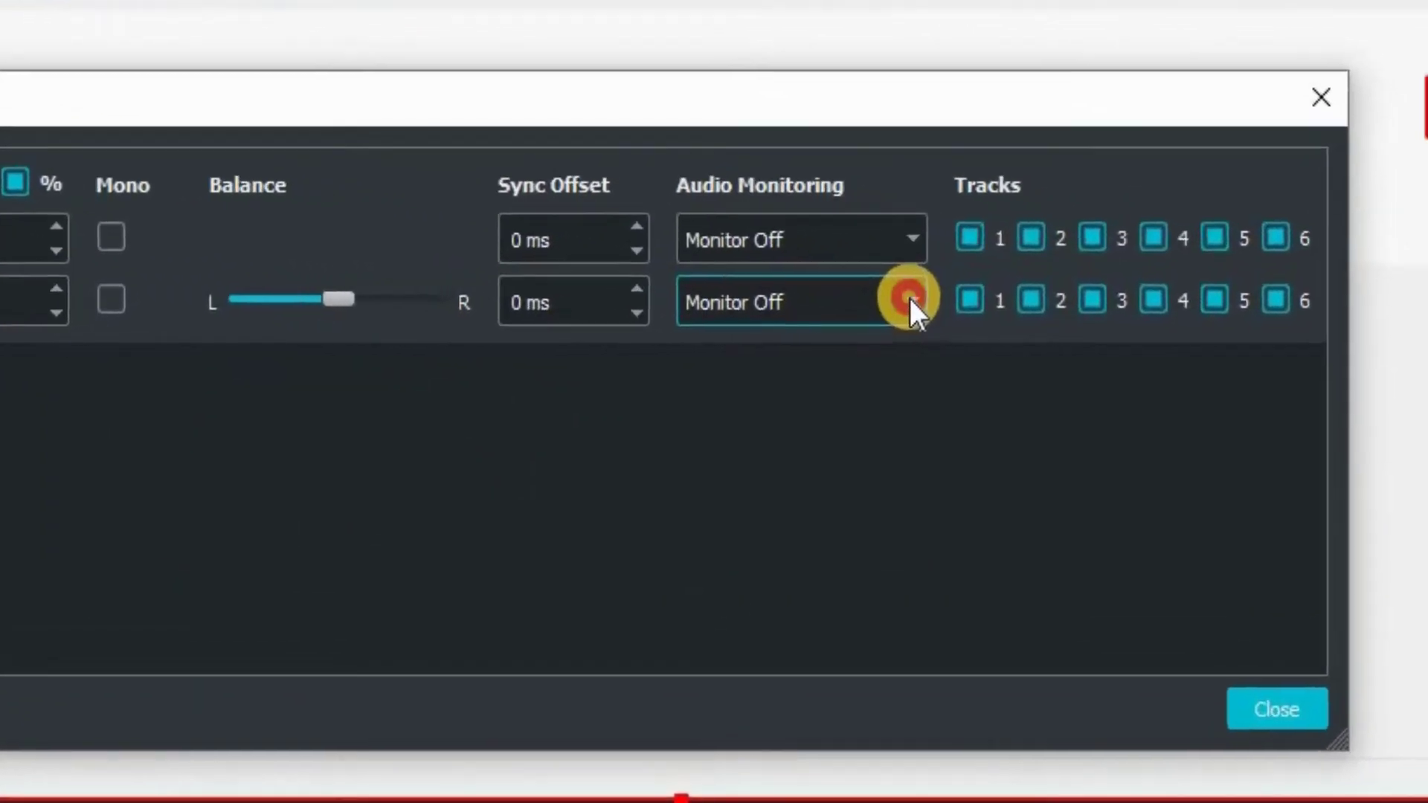
pyautogui.click(783, 346)
pyautogui.click(1208, 760)
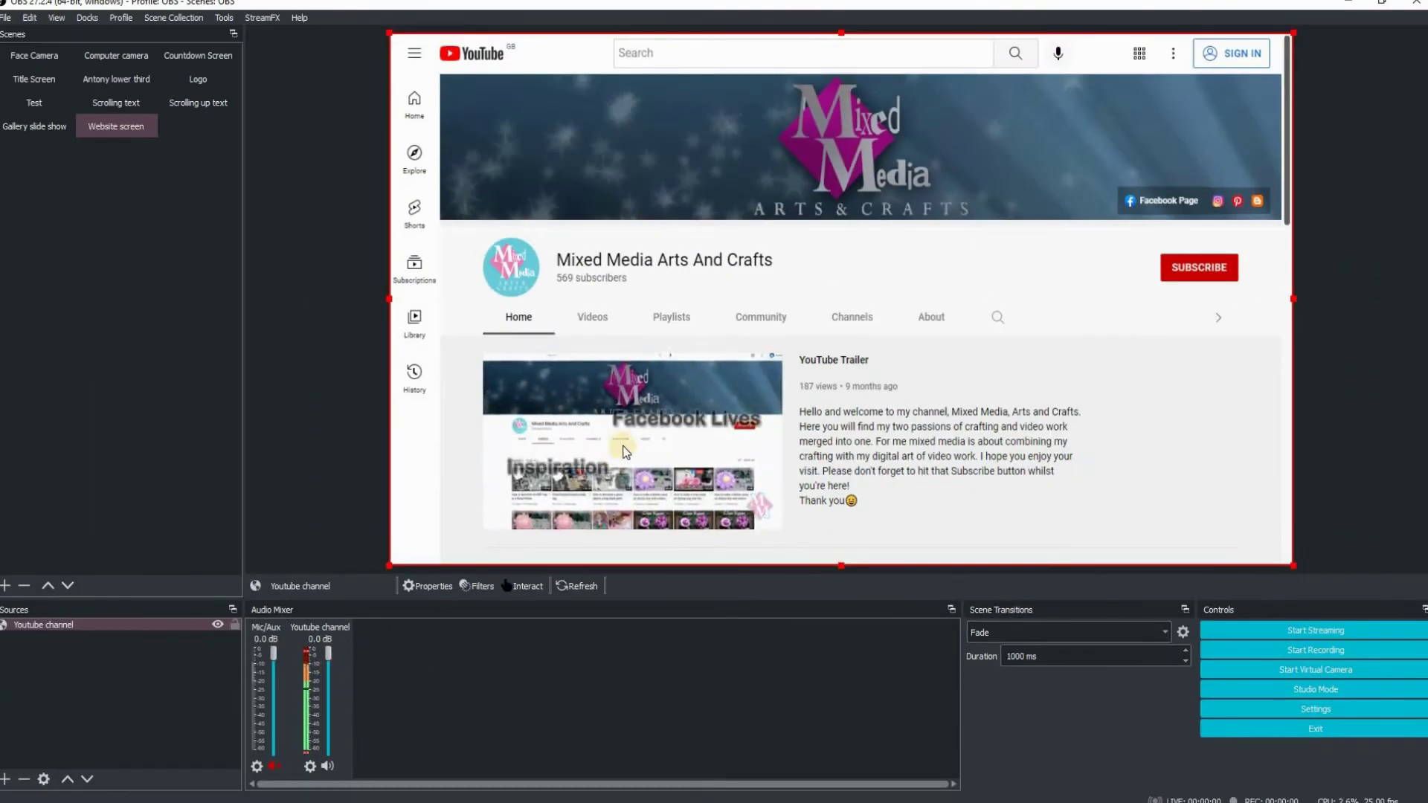
pyautogui.click(235, 624)
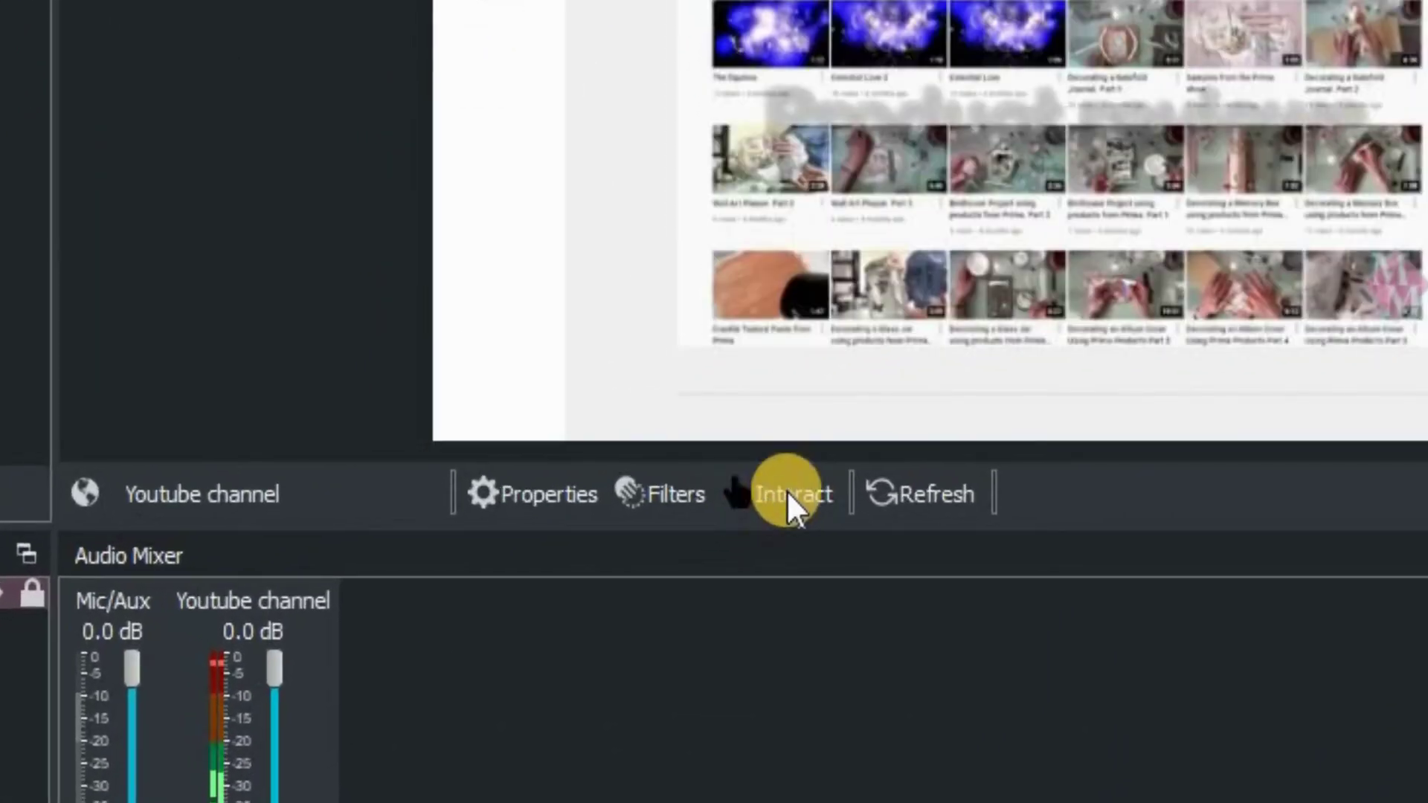
# Interact with the Youtube channel page, scrolling it and playing the channel trailer full-screen
pyautogui.click(525, 587)
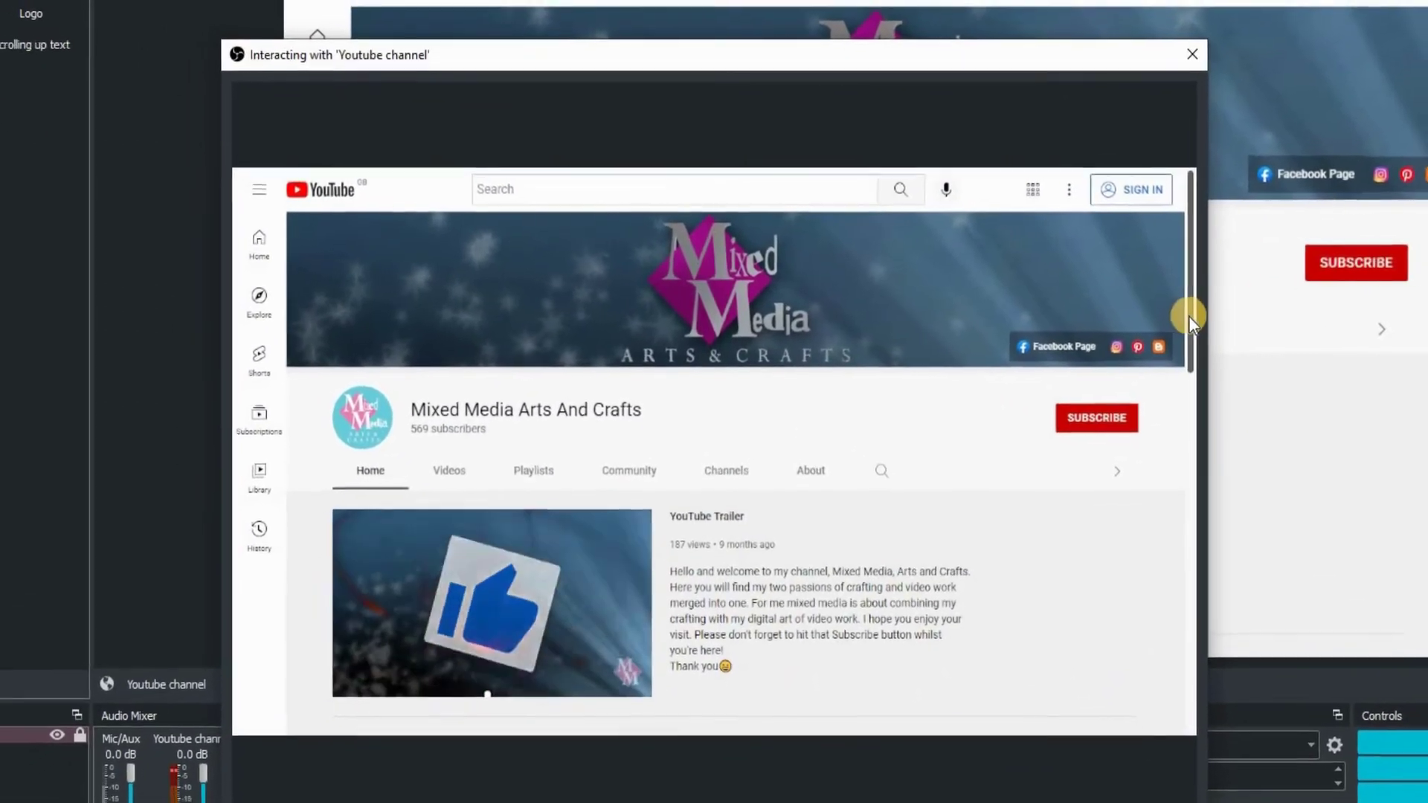
pyautogui.scroll(-1, 1218, 449)
pyautogui.scroll(-5, 1167, 431)
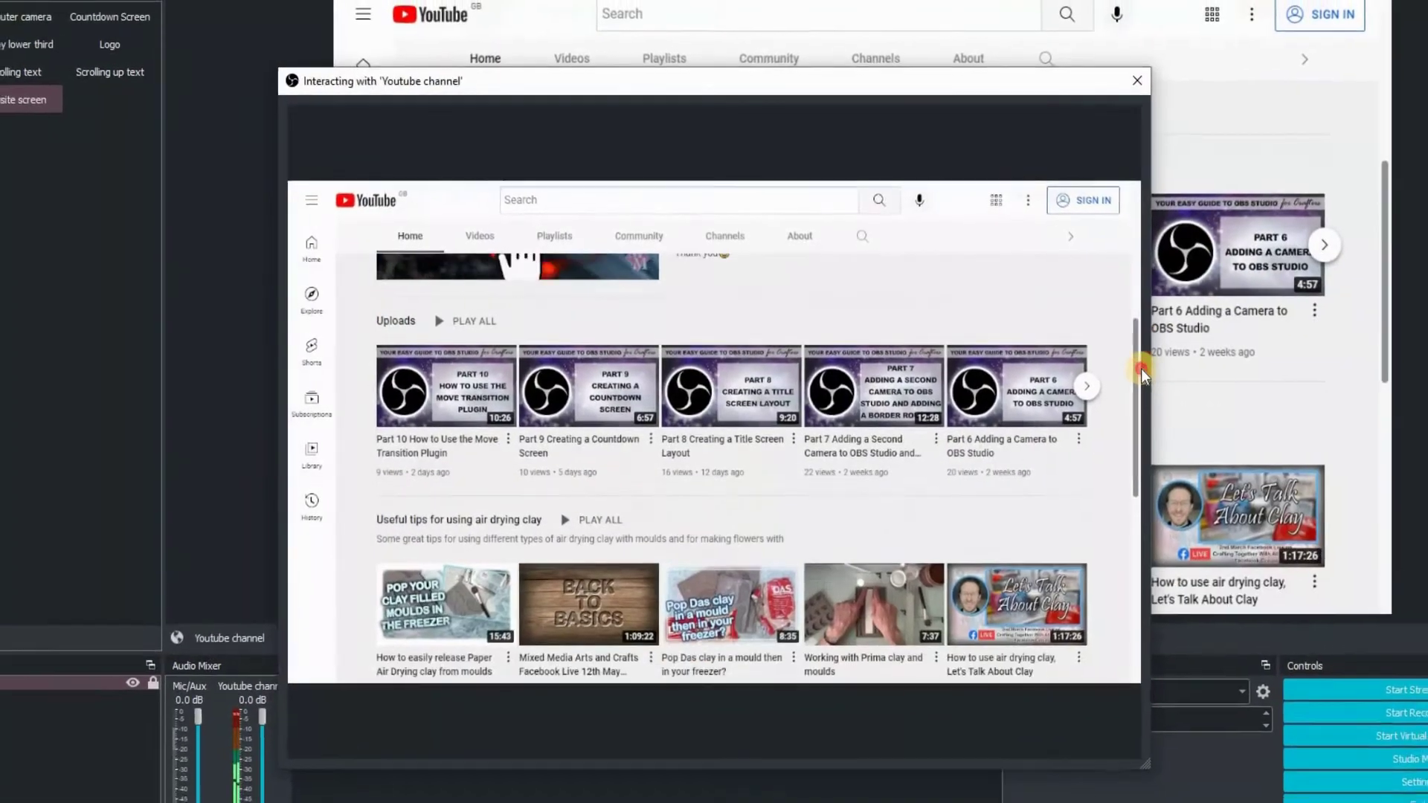
pyautogui.scroll(7, 1153, 365)
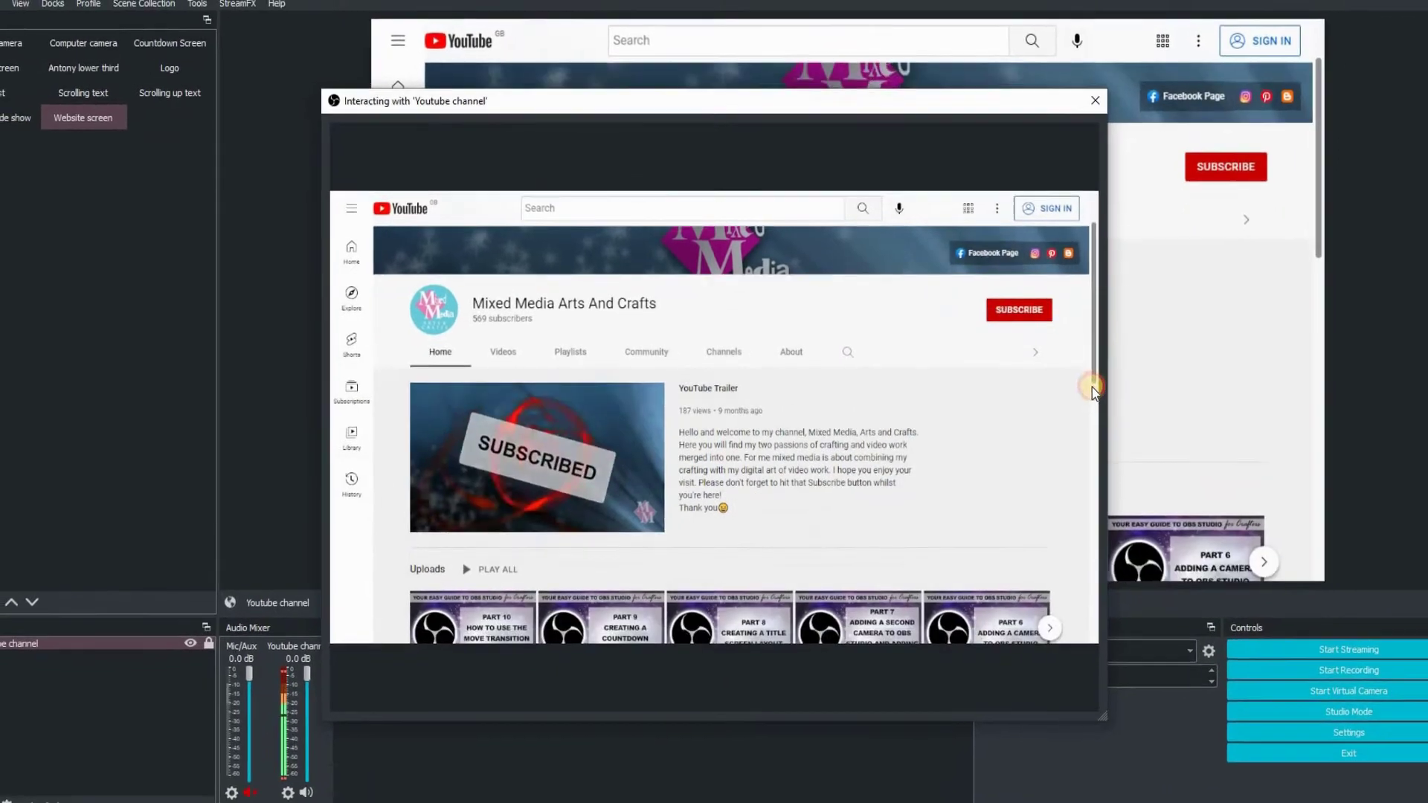
pyautogui.scroll(-5, 1108, 349)
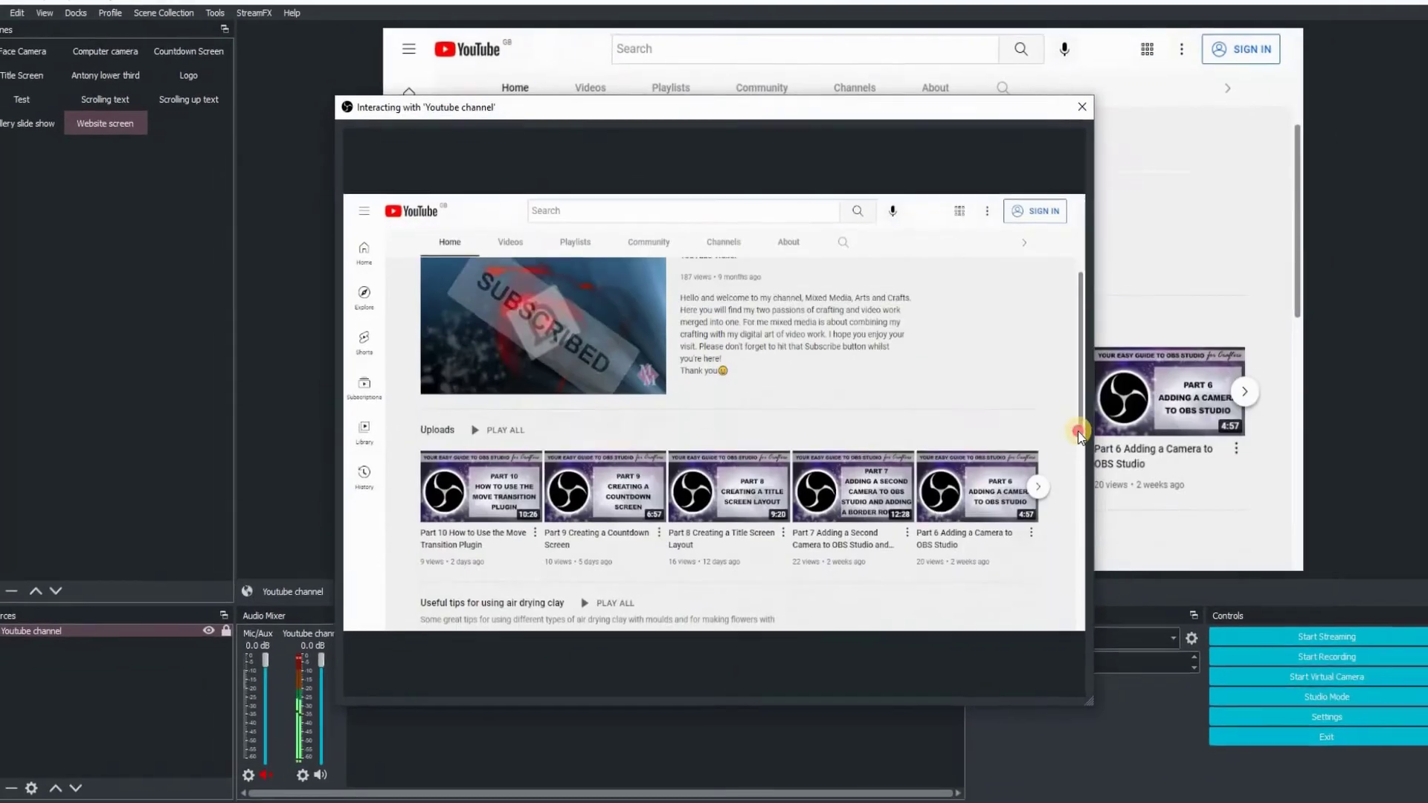
pyautogui.scroll(6, 1078, 328)
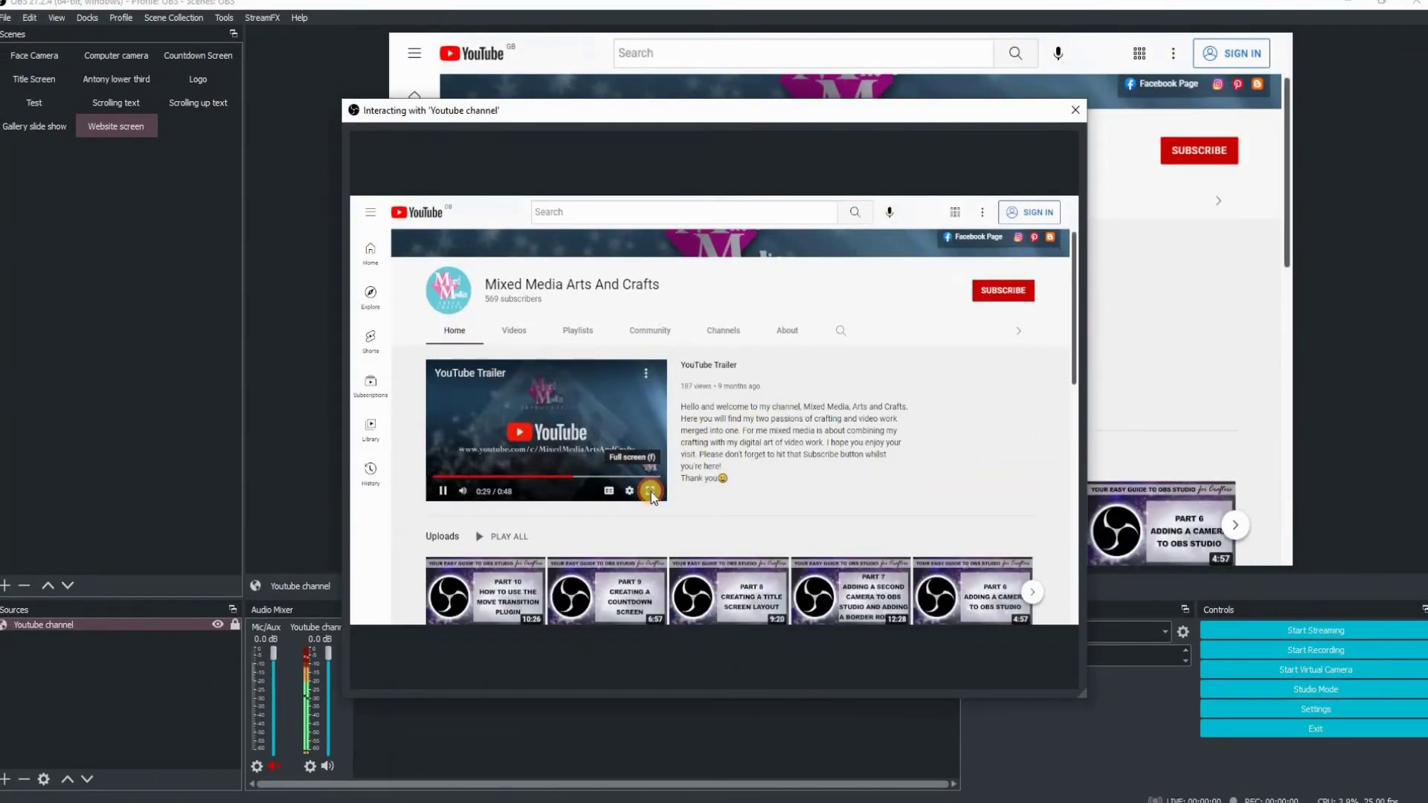
pyautogui.click(650, 492)
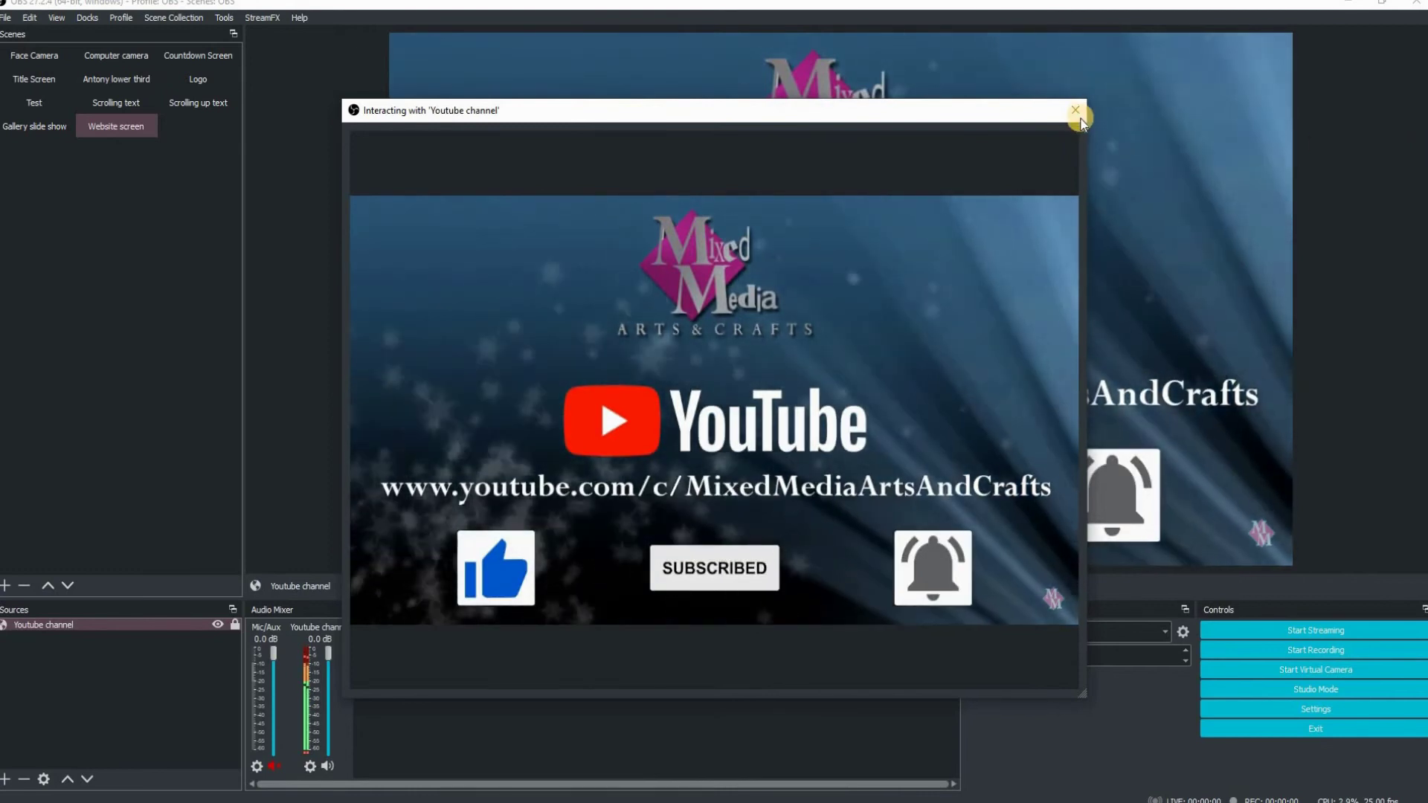
# Close the Interact window, toggle Background visibility off and on, and select Youtube channel
pyautogui.click(1076, 110)
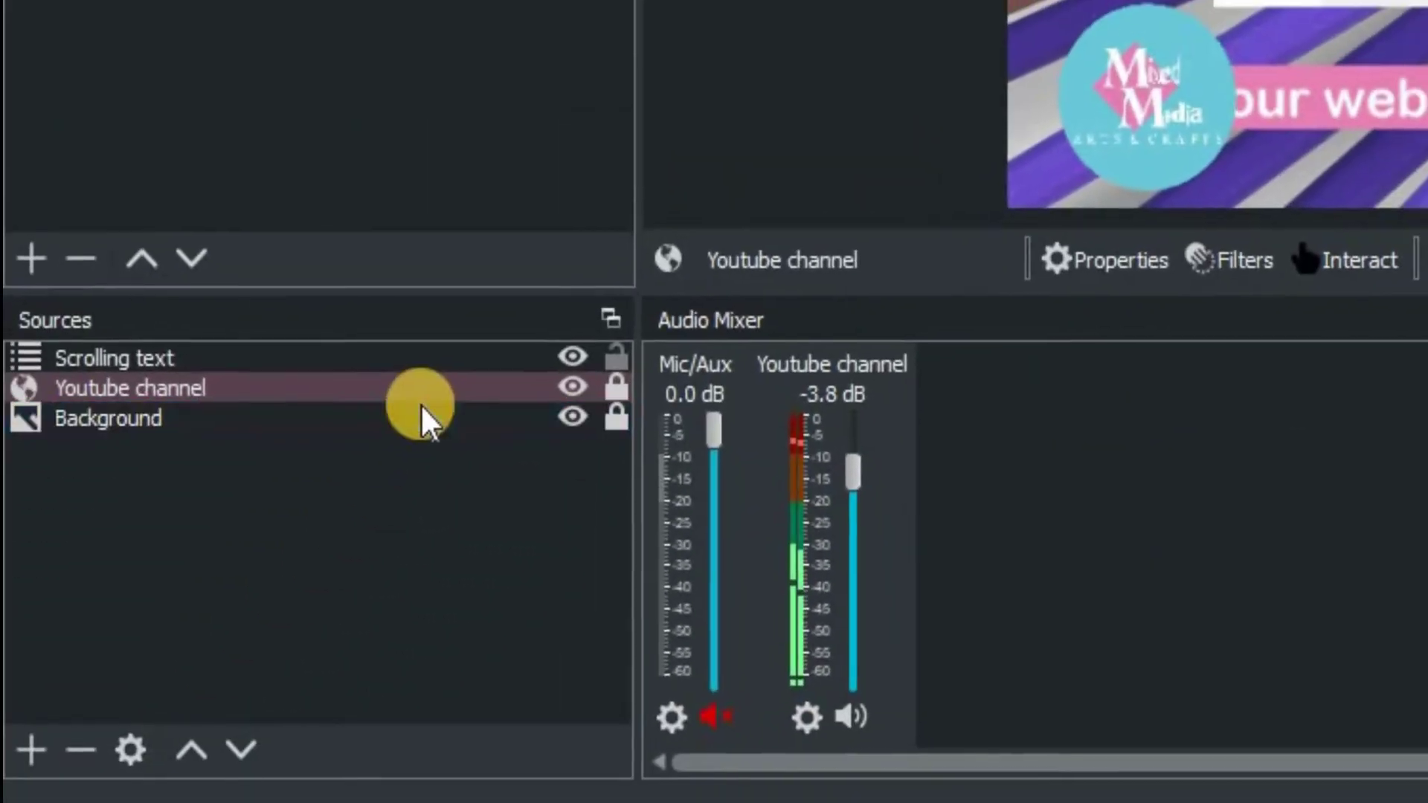
pyautogui.click(408, 439)
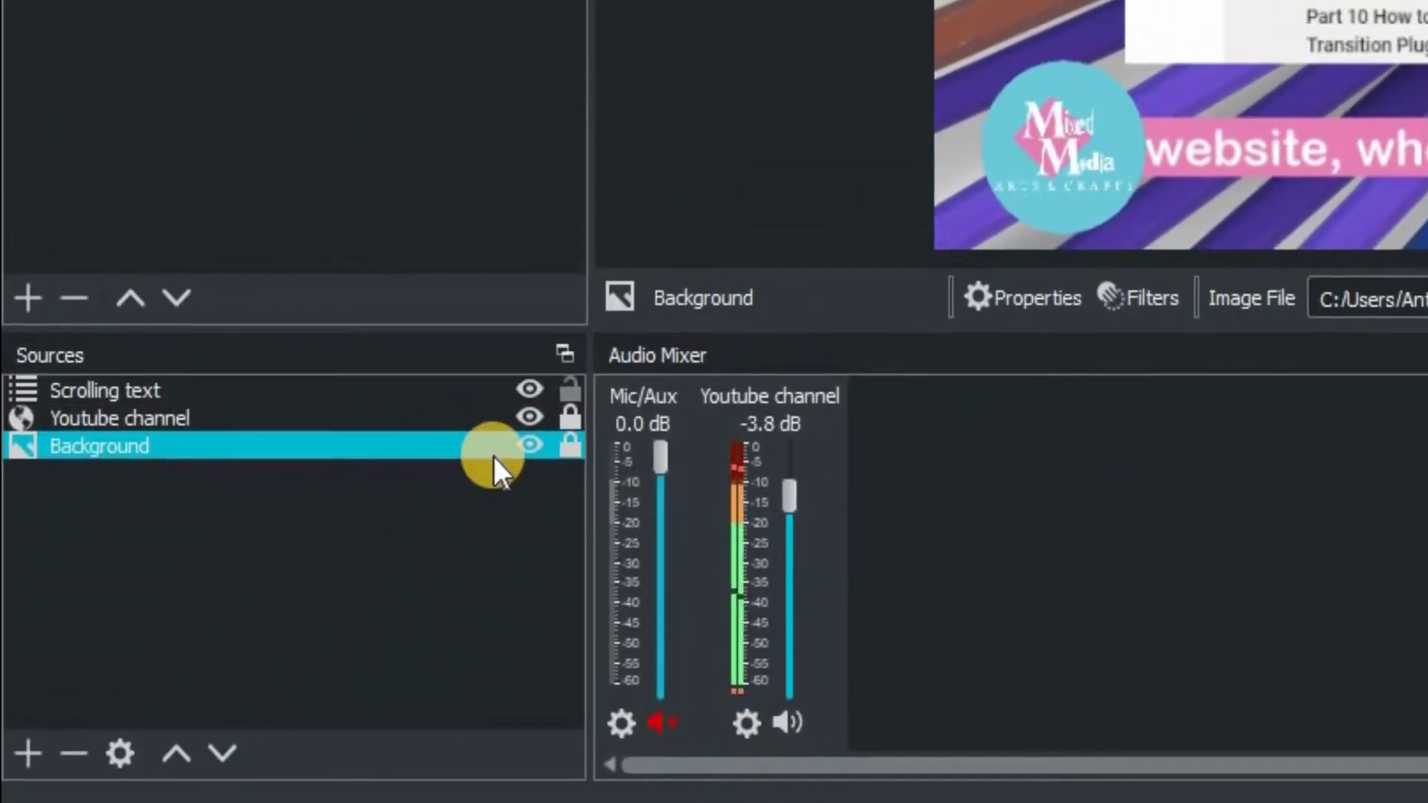
pyautogui.click(528, 446)
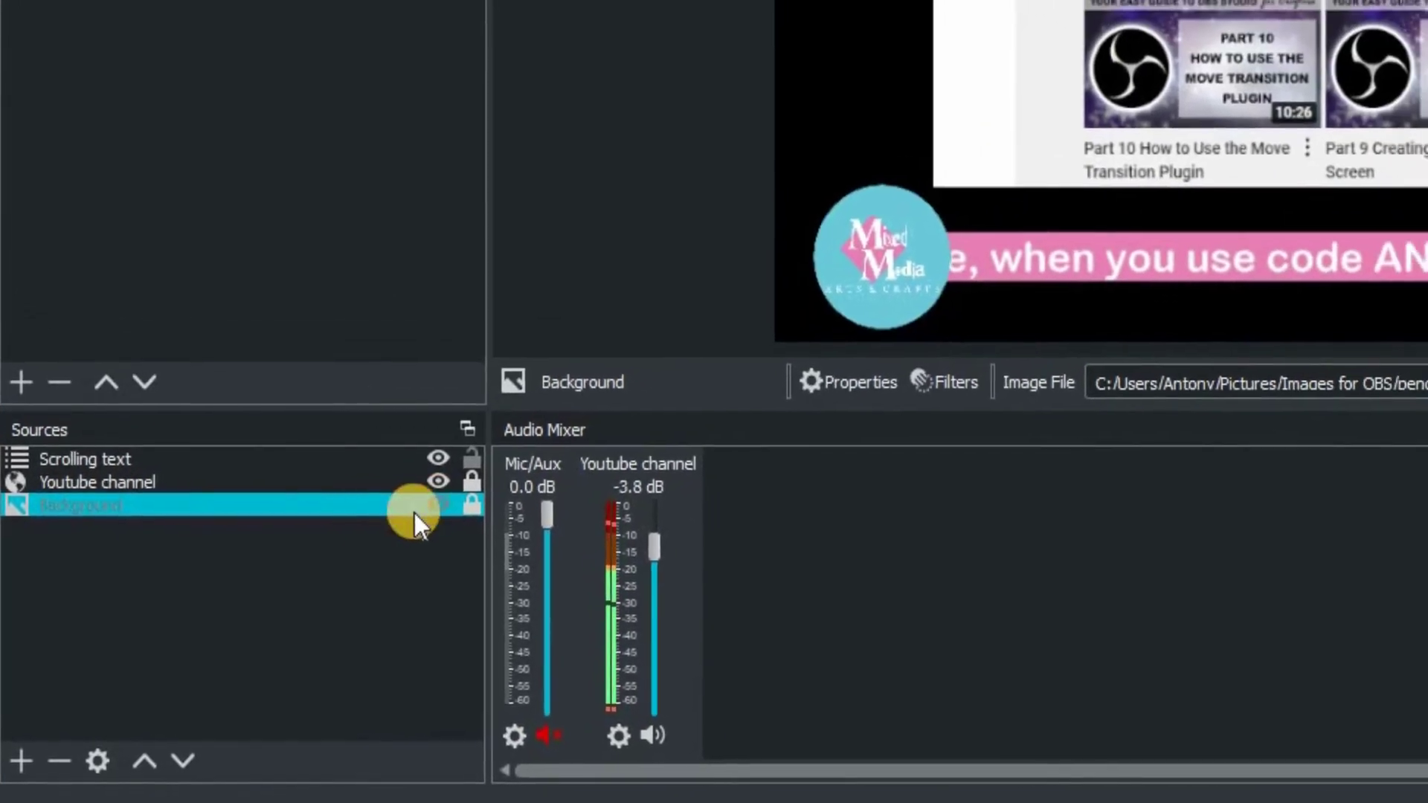
pyautogui.click(437, 507)
pyautogui.click(338, 482)
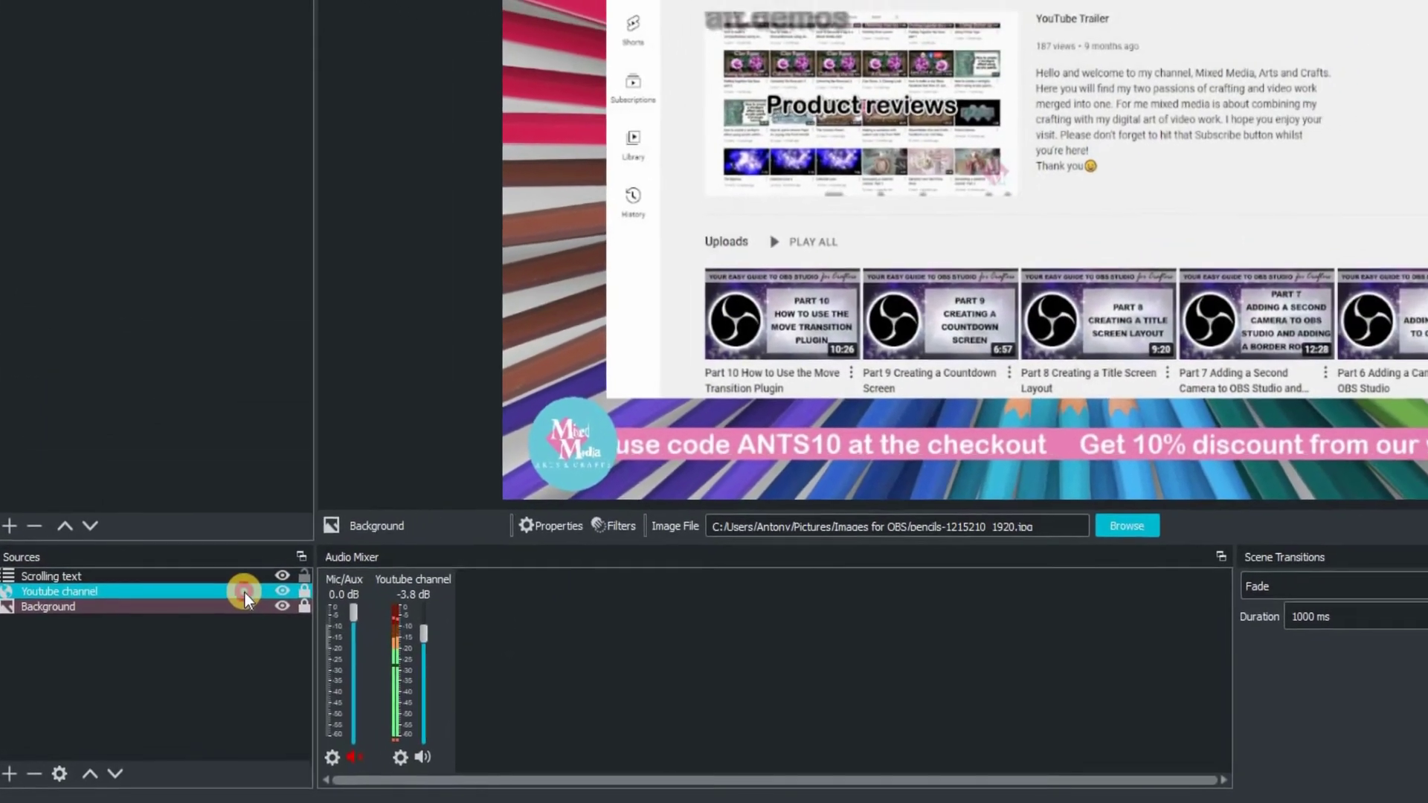
pyautogui.click(305, 548)
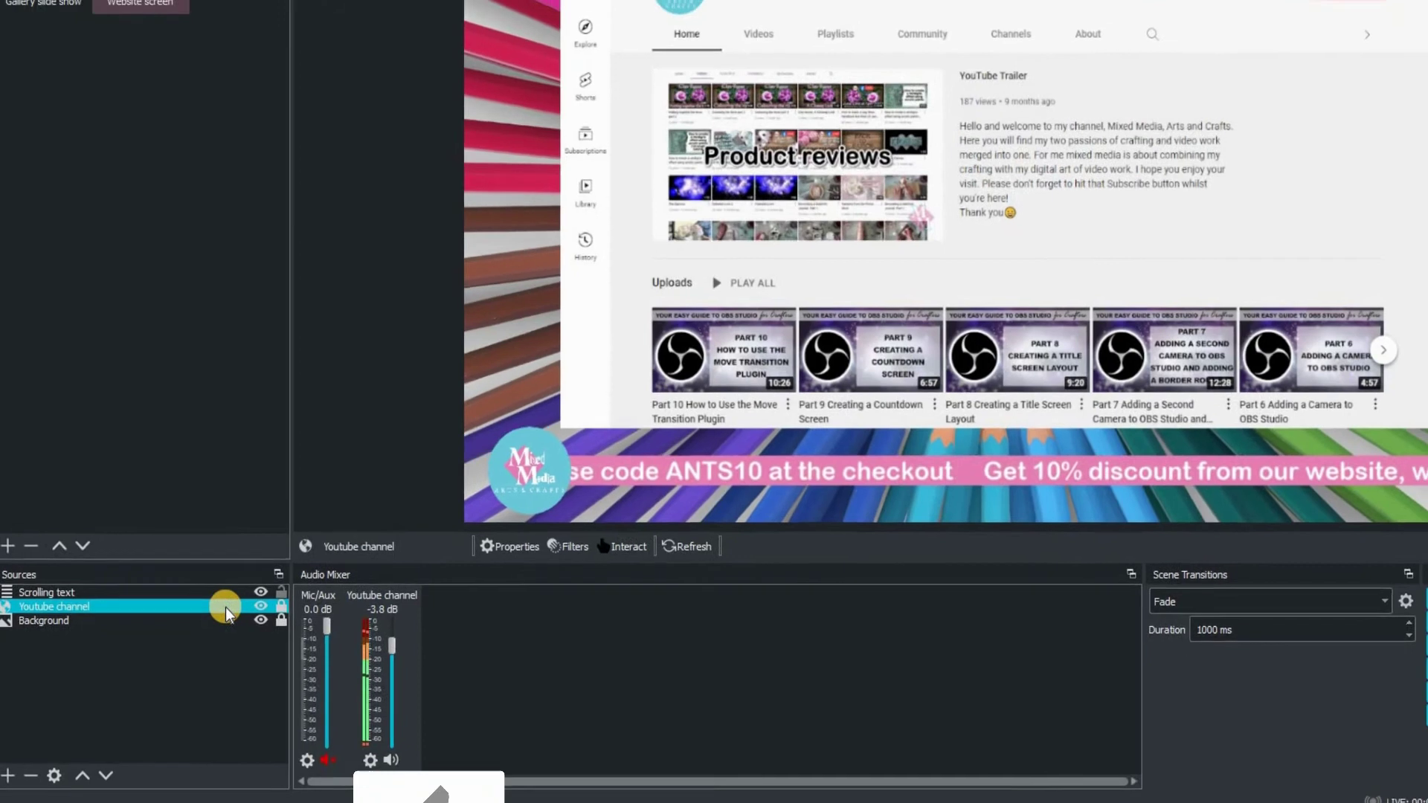
pyautogui.click(624, 548)
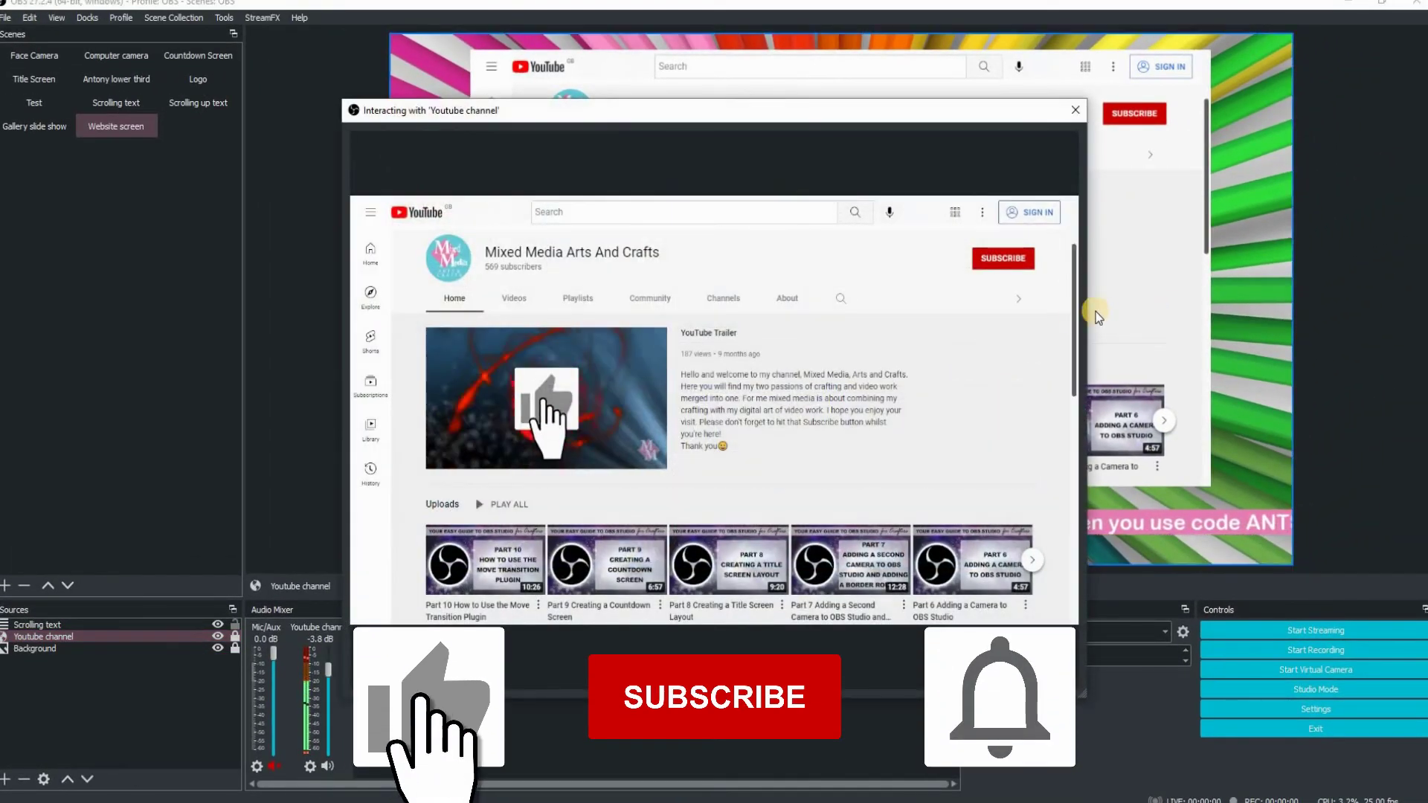
pyautogui.scroll(-5, 1071, 320)
pyautogui.scroll(2, 1064, 324)
pyautogui.scroll(2, 1061, 325)
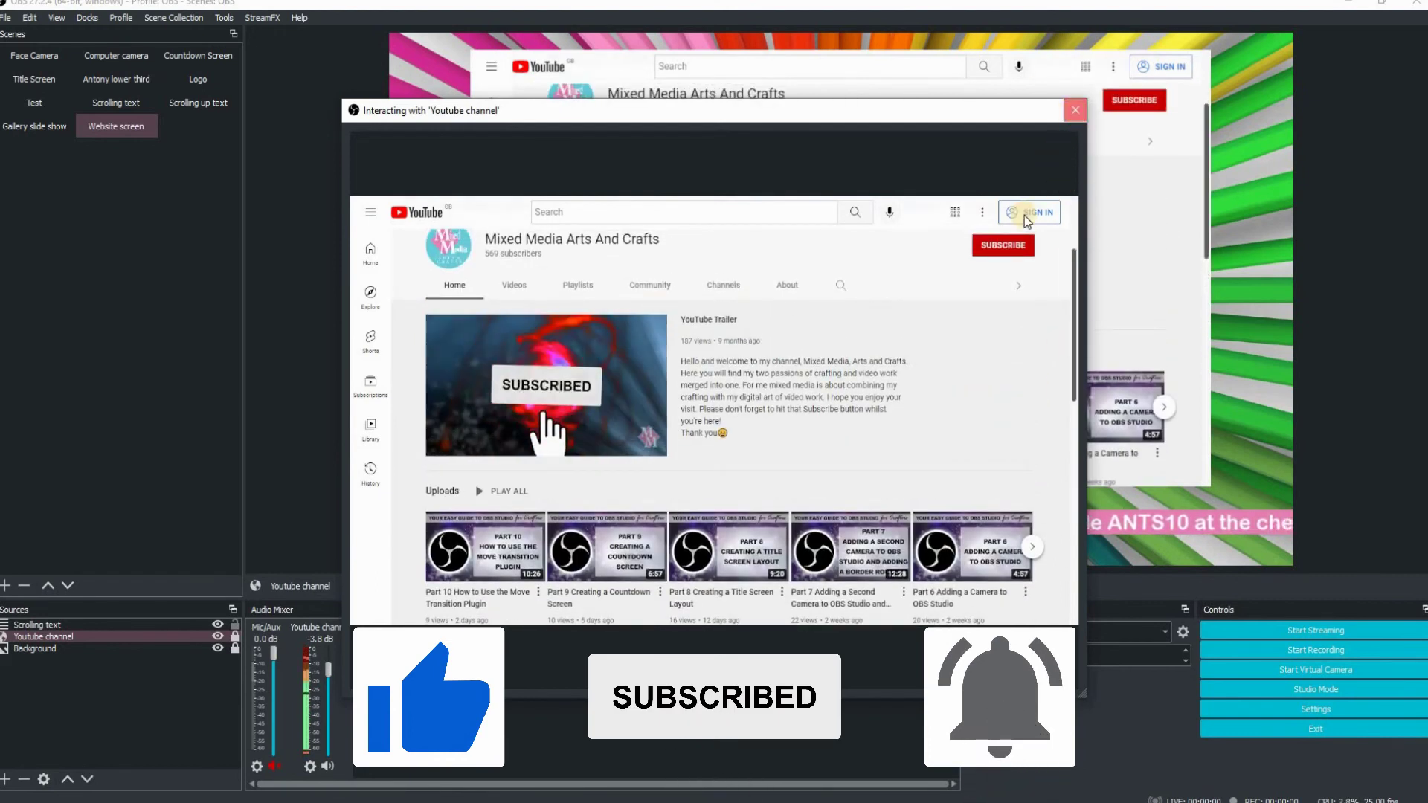